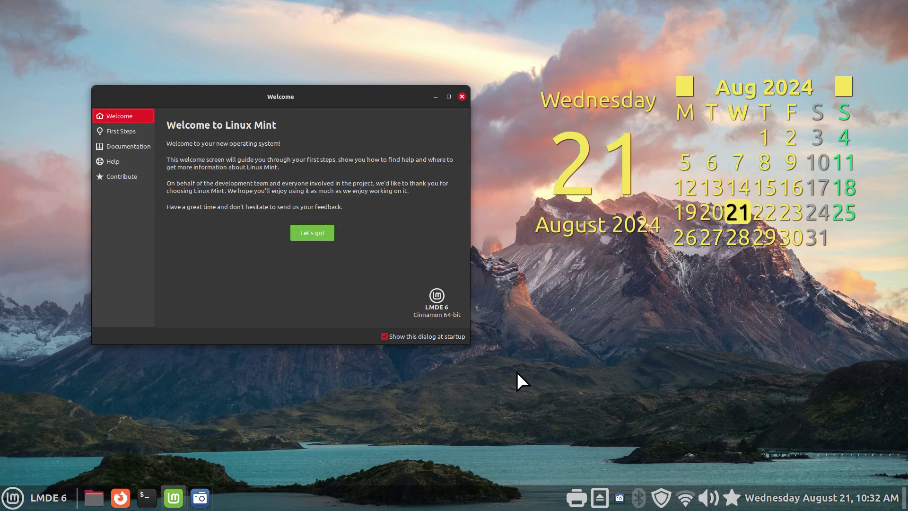
# Close the Welcome to Linux Mint window to clear the desktop.
pyautogui.click(462, 96)
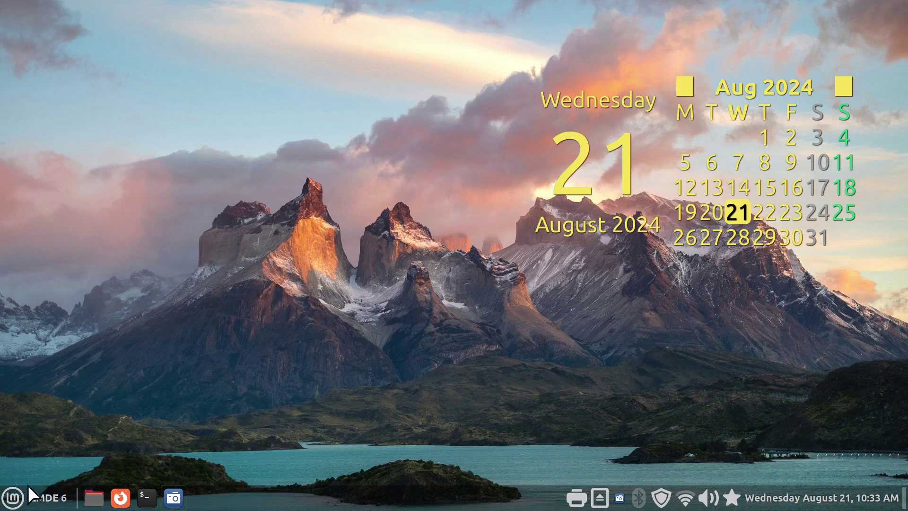
# Open System Settings from the applications menu, then close it again.
pyautogui.click(12, 497)
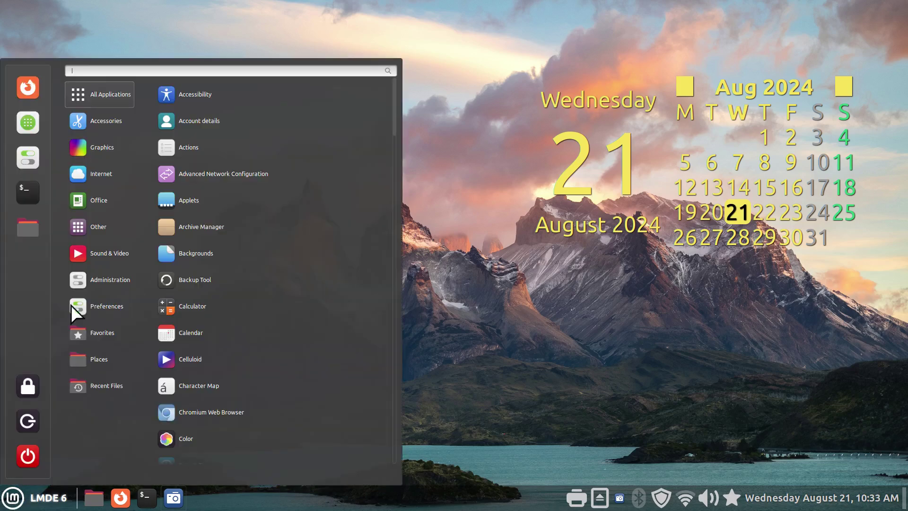
pyautogui.click(31, 155)
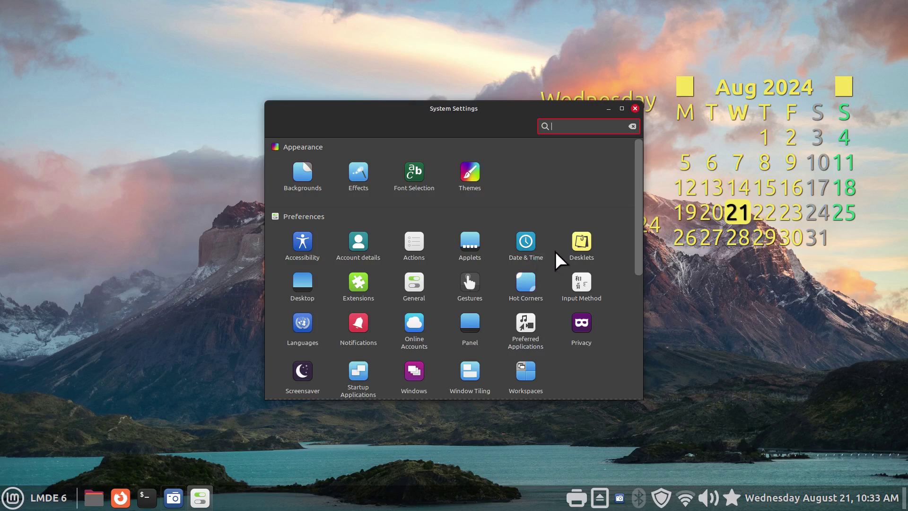
pyautogui.click(635, 109)
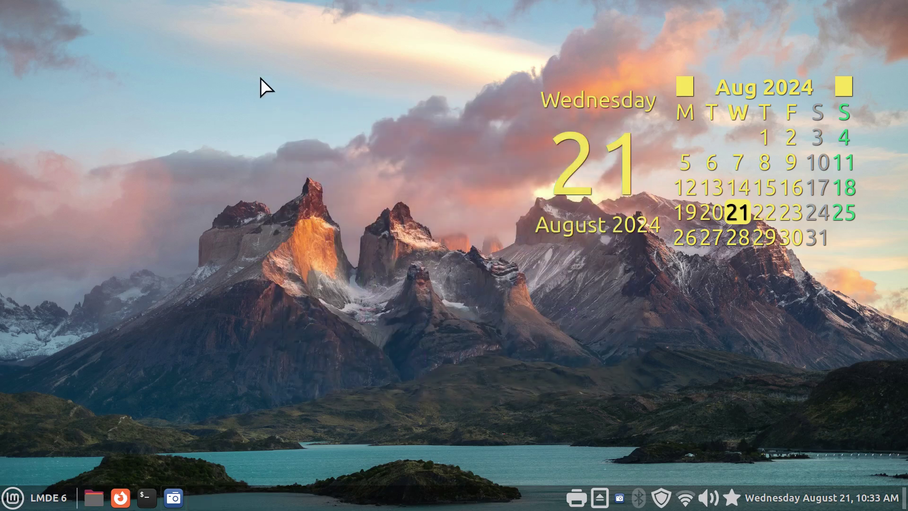
# Open the Desklets manager from the desktop's Add Desklets menu and move it left to uncover the date desklet.
pyautogui.rightClick(293, 113)
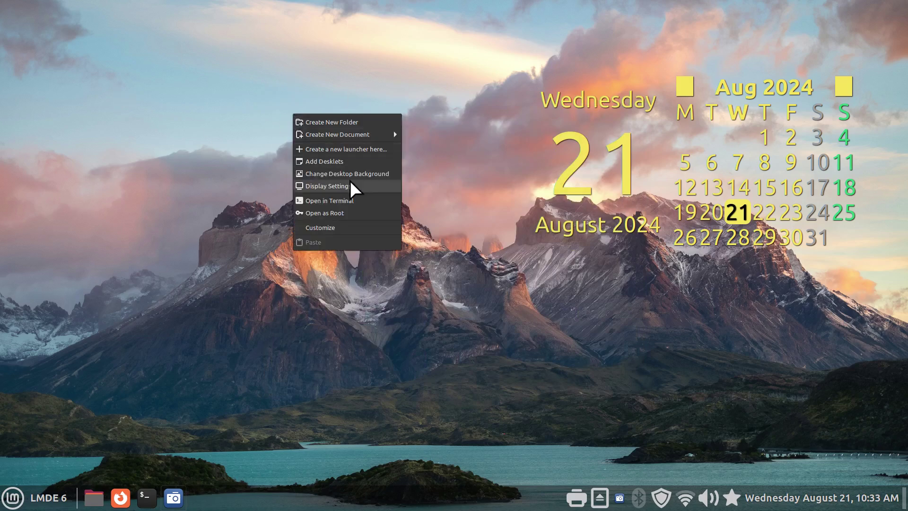
pyautogui.click(342, 161)
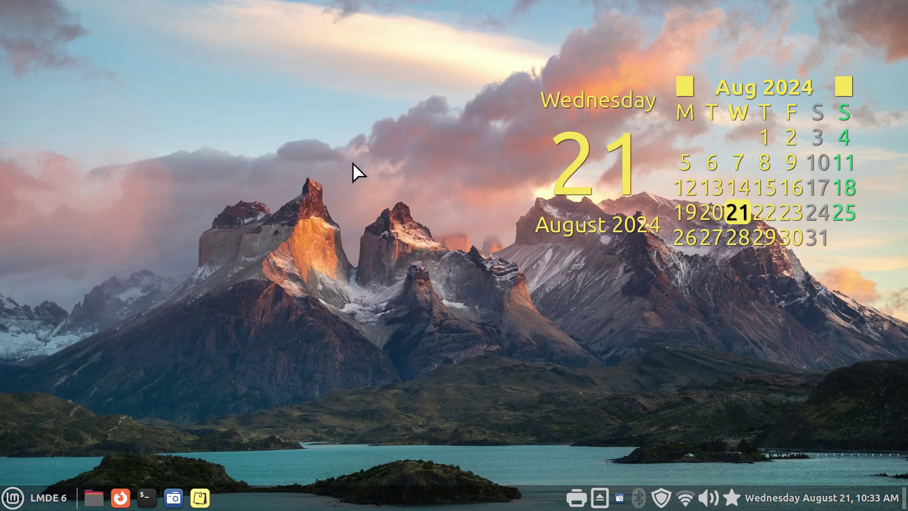
pyautogui.moveTo(351, 107); pyautogui.dragTo(208, 97)
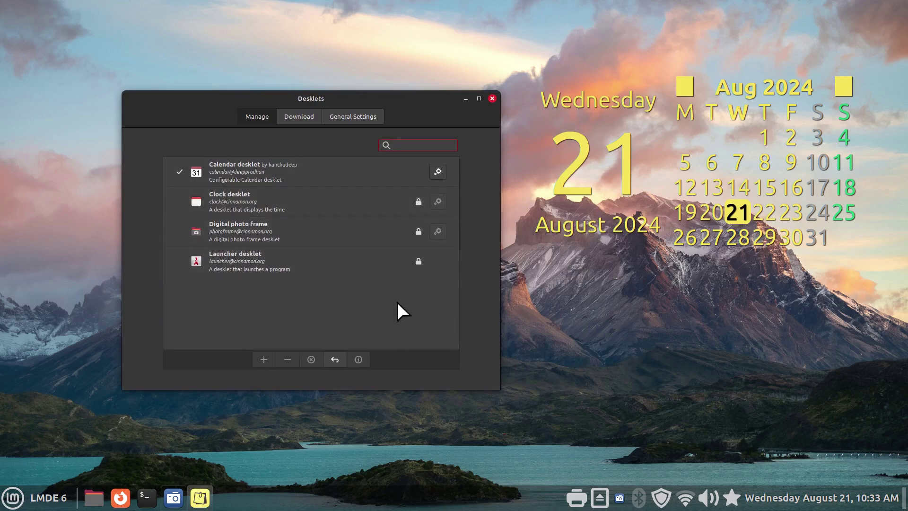
# Uninstall the Calendar desklet from the Manage list, confirming the removal.
pyautogui.click(228, 165)
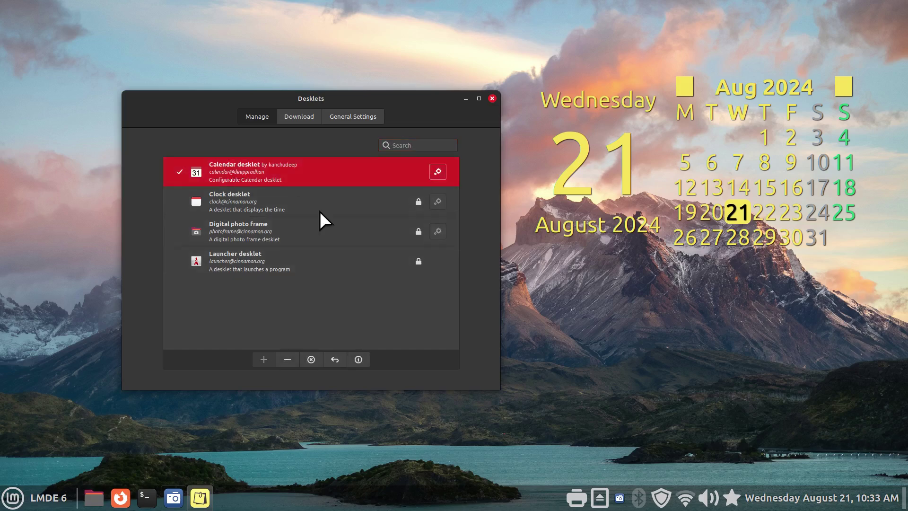
pyautogui.click(311, 359)
pyautogui.click(384, 272)
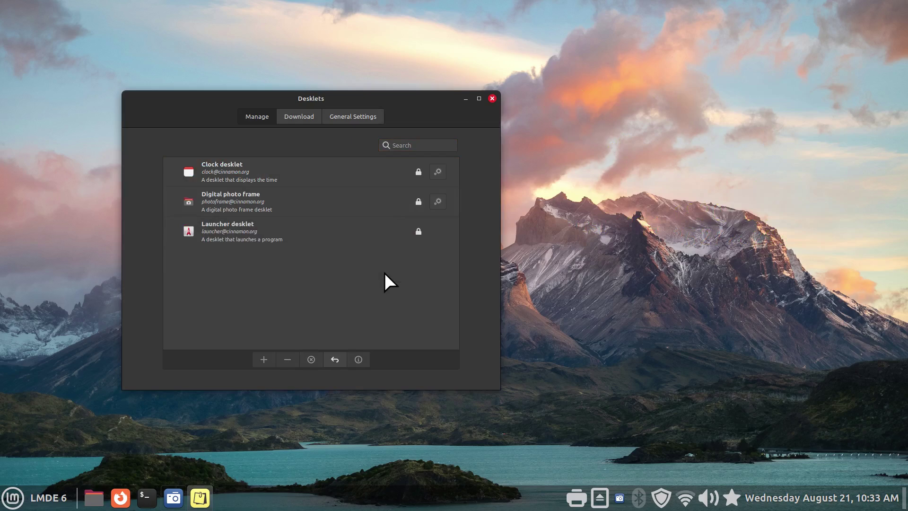
# Add the Clock desklet to the desktop, then remove it again.
pyautogui.click(226, 177)
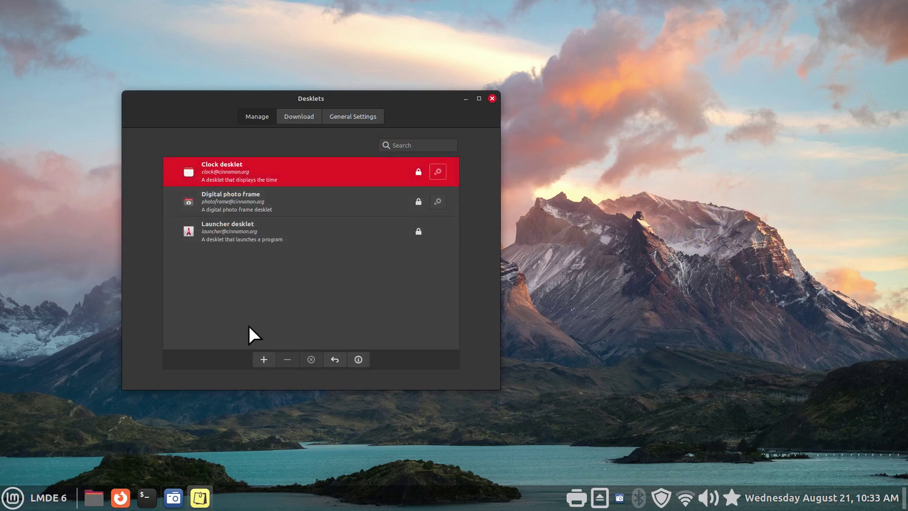
pyautogui.click(263, 359)
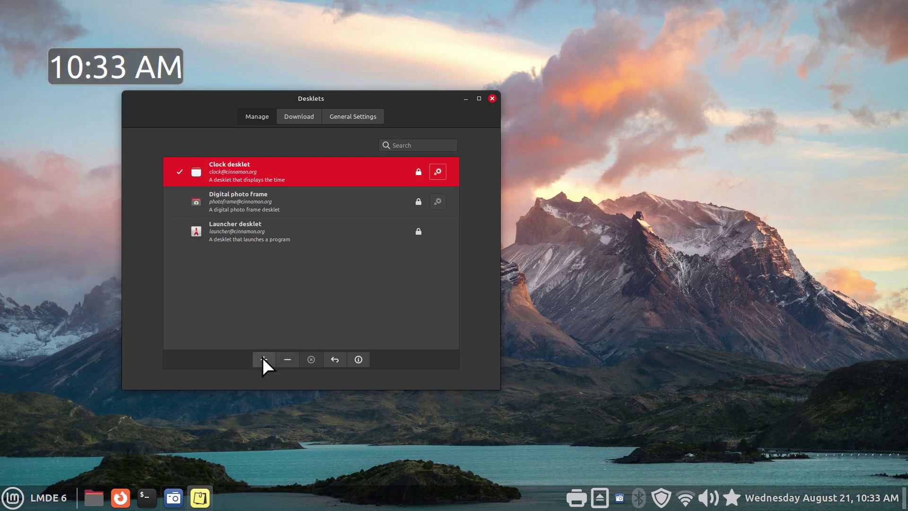
pyautogui.click(288, 362)
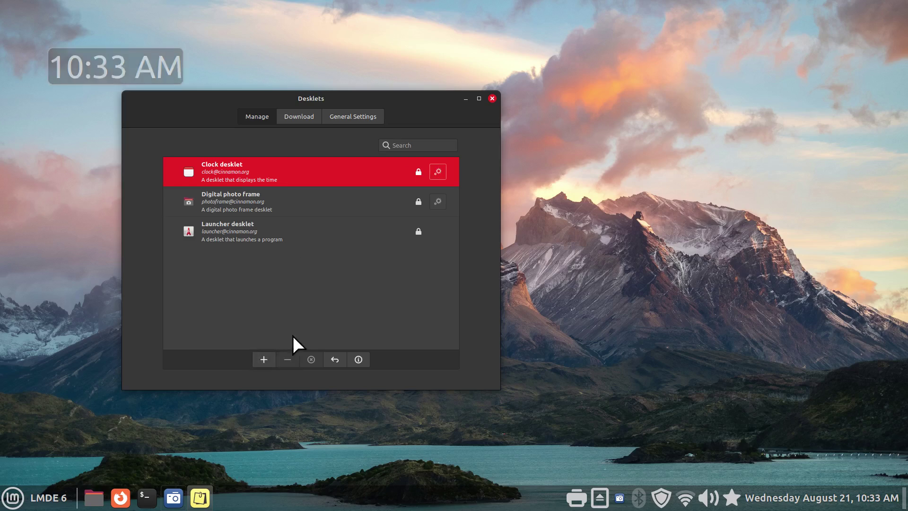
# Install the Calendar desklet by kanchudeep from the Download list, then return to Manage.
pyautogui.click(294, 115)
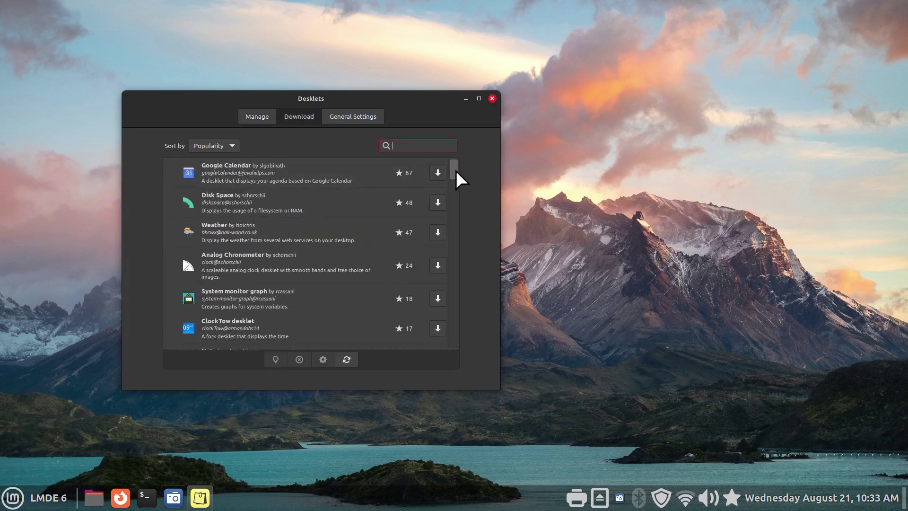
pyautogui.moveTo(454, 168); pyautogui.dragTo(469, 130)
pyautogui.moveTo(453, 169); pyautogui.dragTo(453, 189)
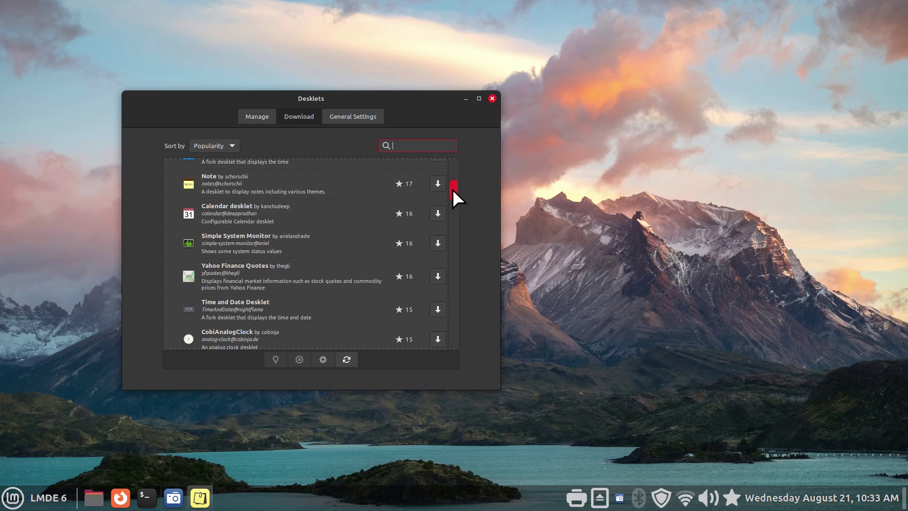
pyautogui.click(228, 212)
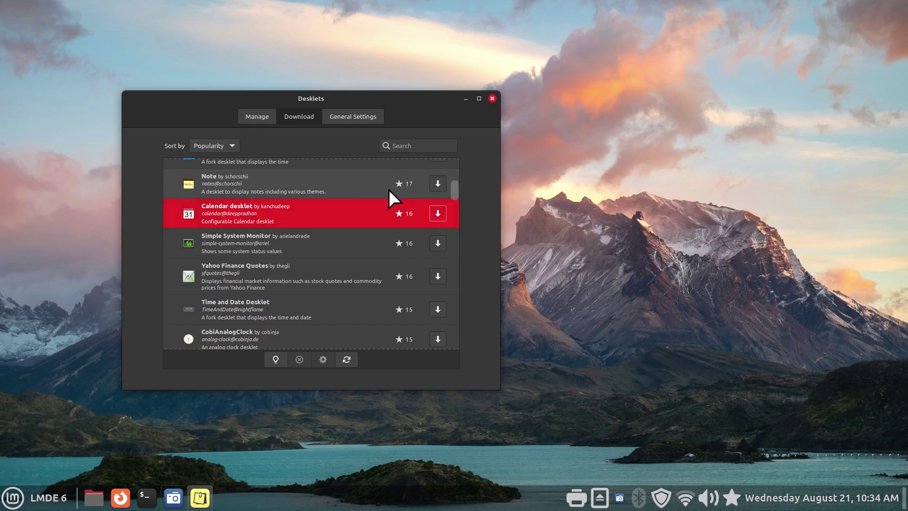
pyautogui.click(438, 214)
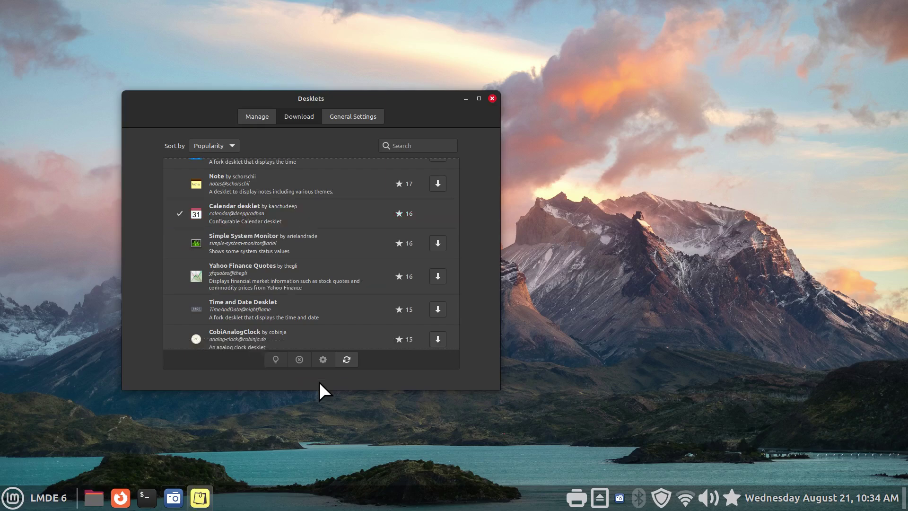
pyautogui.click(254, 118)
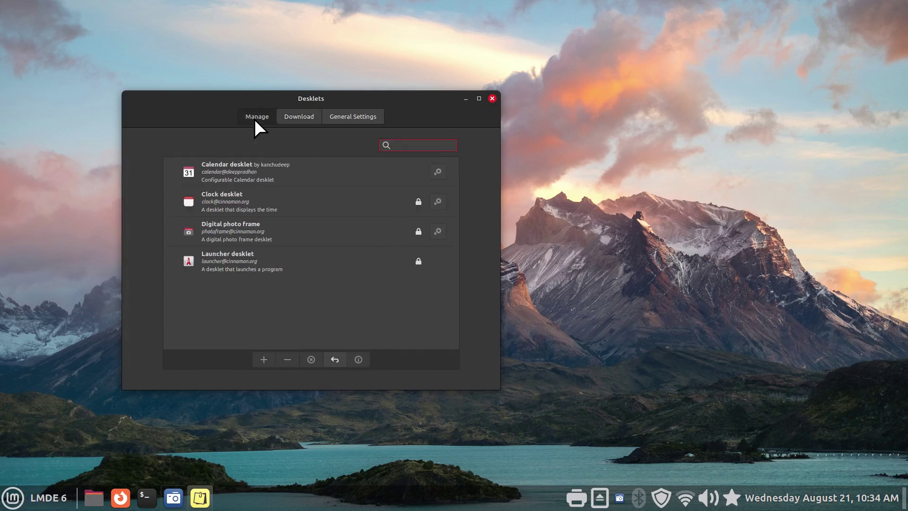
# Put the Calendar desklet on the desktop, removing it and re-adding it once.
pyautogui.moveTo(233, 100); pyautogui.dragTo(449, 98)
pyautogui.click(502, 169)
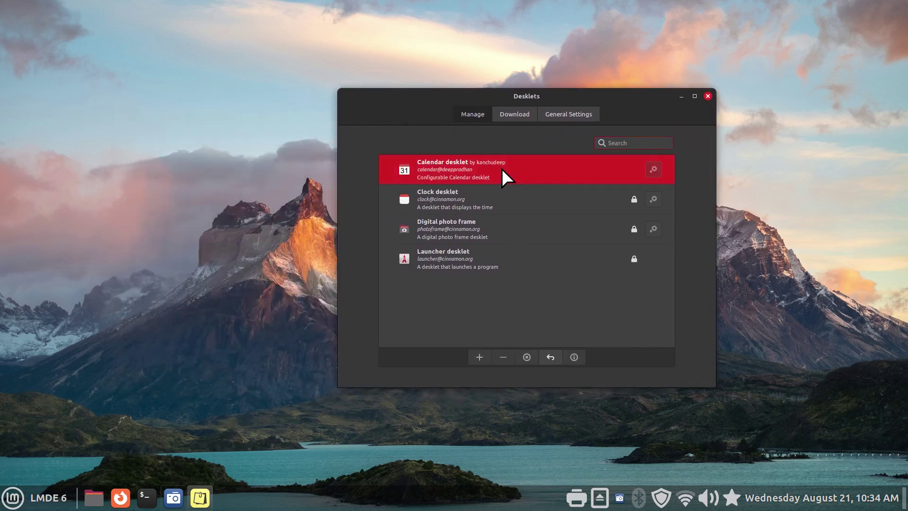
pyautogui.click(479, 357)
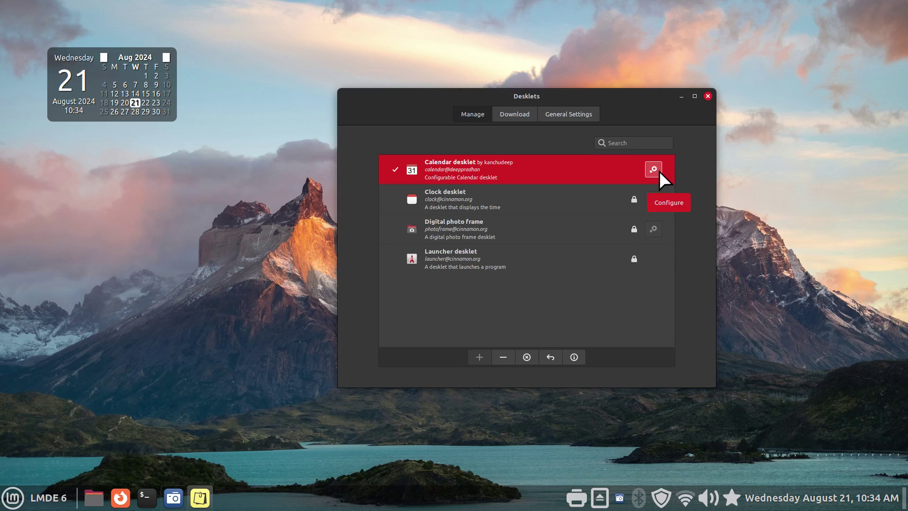
pyautogui.click(502, 357)
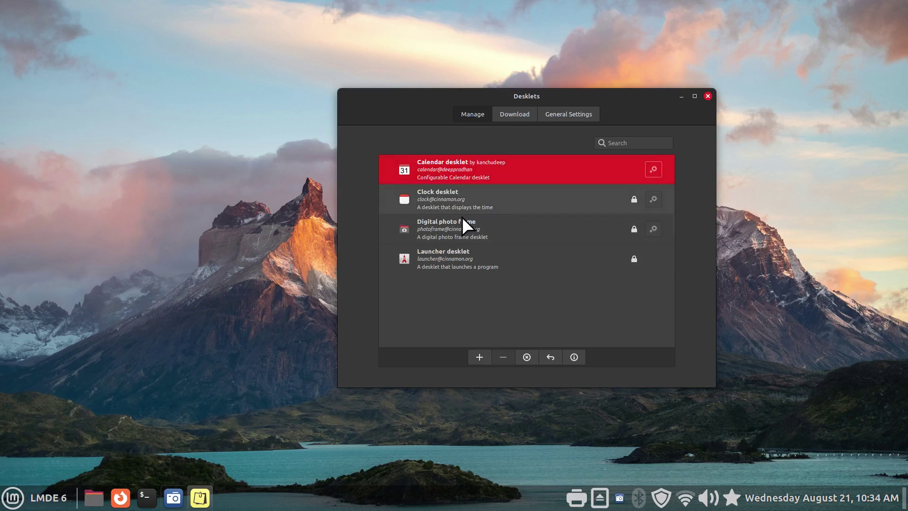
pyautogui.click(480, 356)
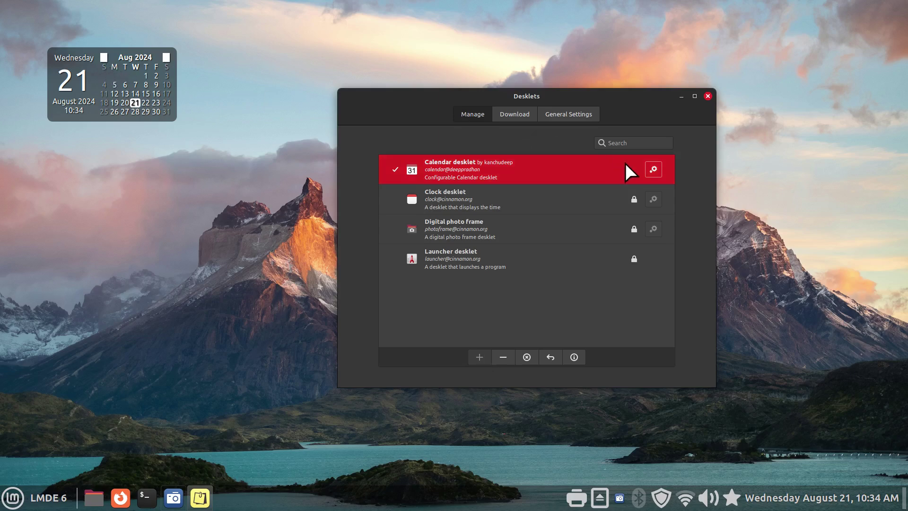
# In the Calendar desklet configuration, set font size to 29.1 pt and text colour to yellow.
pyautogui.click(654, 170)
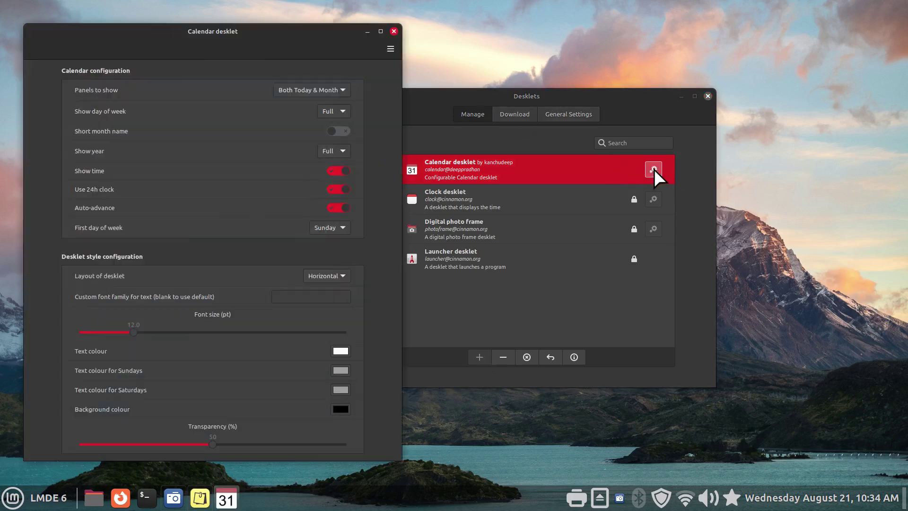
pyautogui.moveTo(294, 38); pyautogui.dragTo(639, 43)
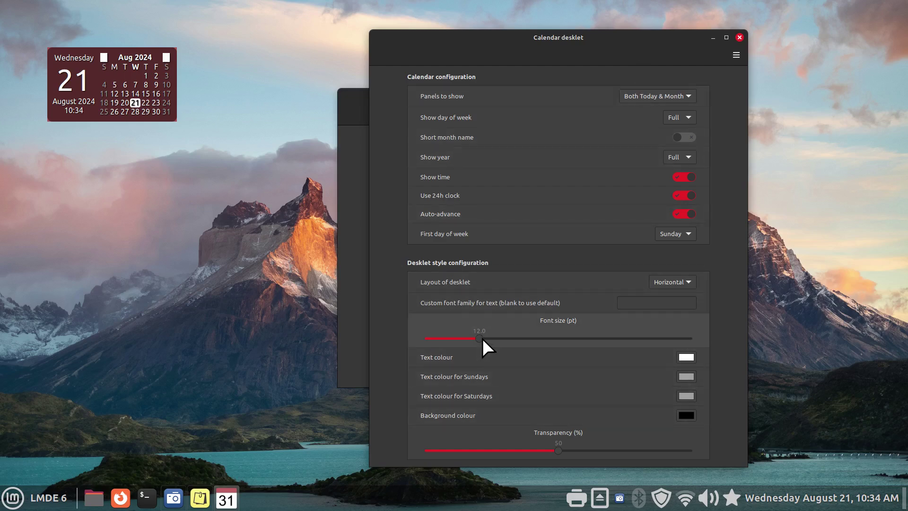
pyautogui.moveTo(480, 338); pyautogui.dragTo(521, 338)
pyautogui.moveTo(630, 336); pyautogui.dragTo(631, 336)
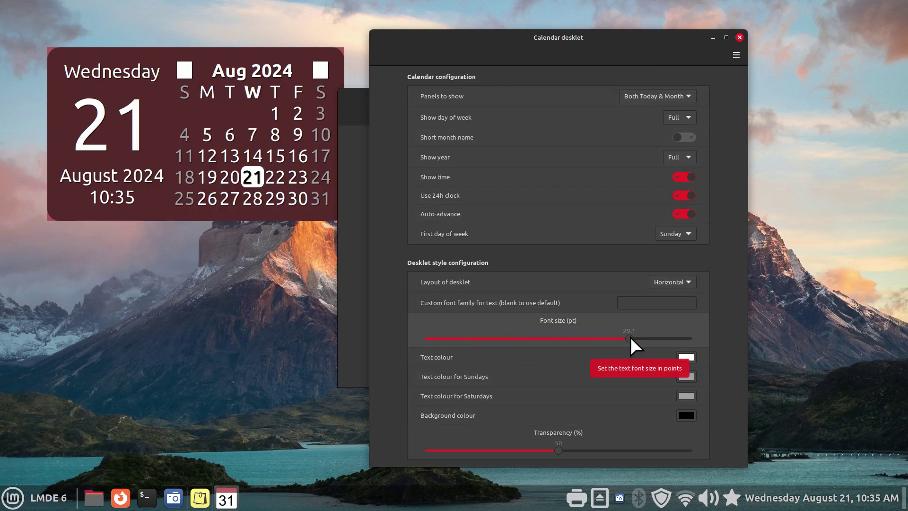
pyautogui.click(691, 358)
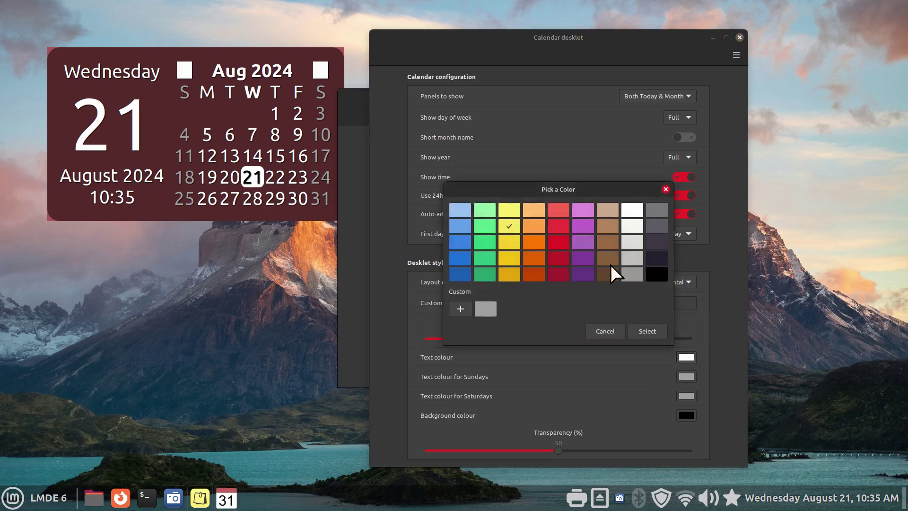
pyautogui.click(648, 331)
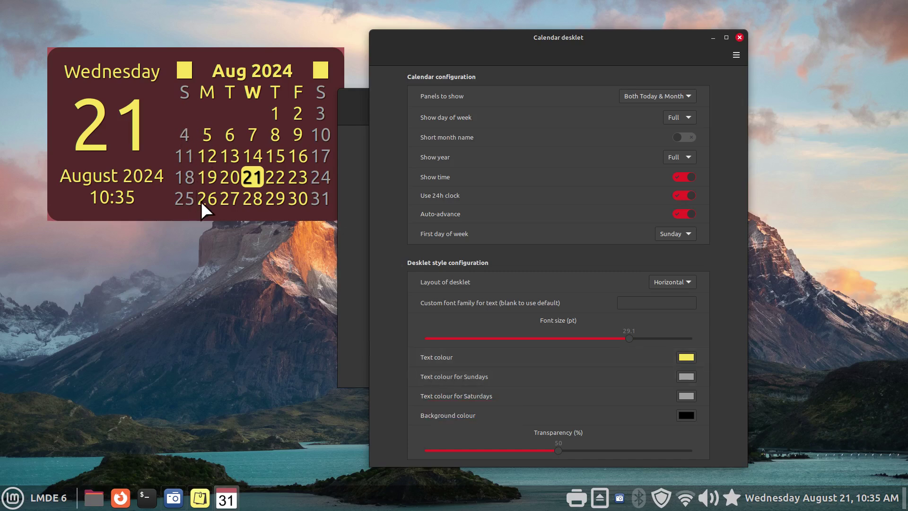
# Make the Sunday dates green and toggle Show time off and back on.
pyautogui.click(691, 375)
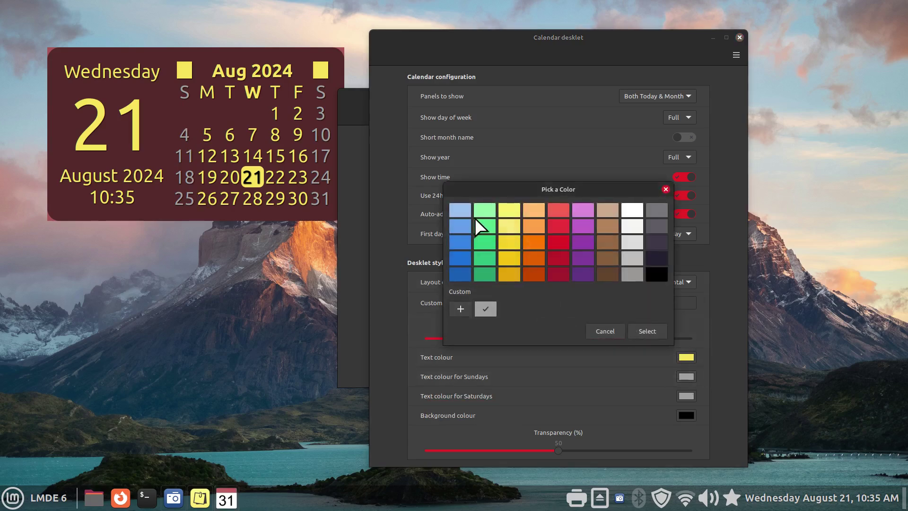
pyautogui.click(646, 331)
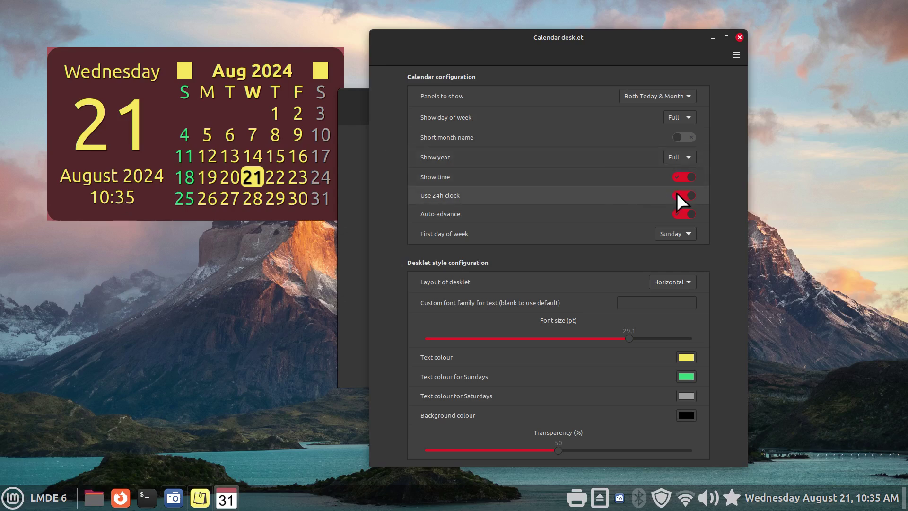
pyautogui.click(682, 177)
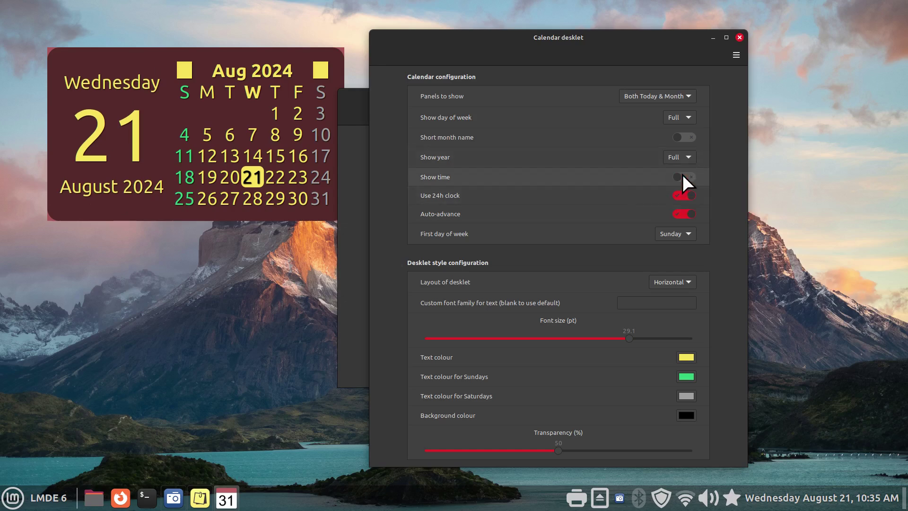
pyautogui.click(688, 176)
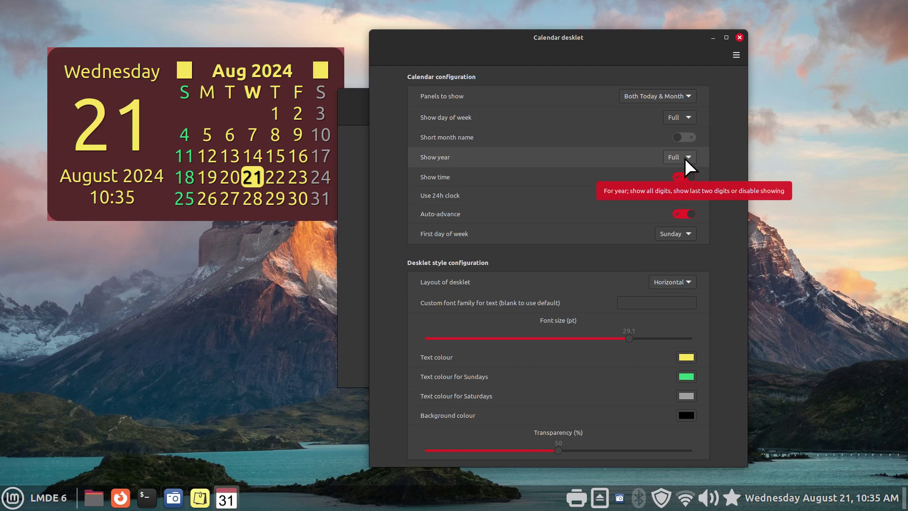
# Switch Show year to Short and back to Full, then close the configuration.
pyautogui.click(685, 158)
pyautogui.click(683, 171)
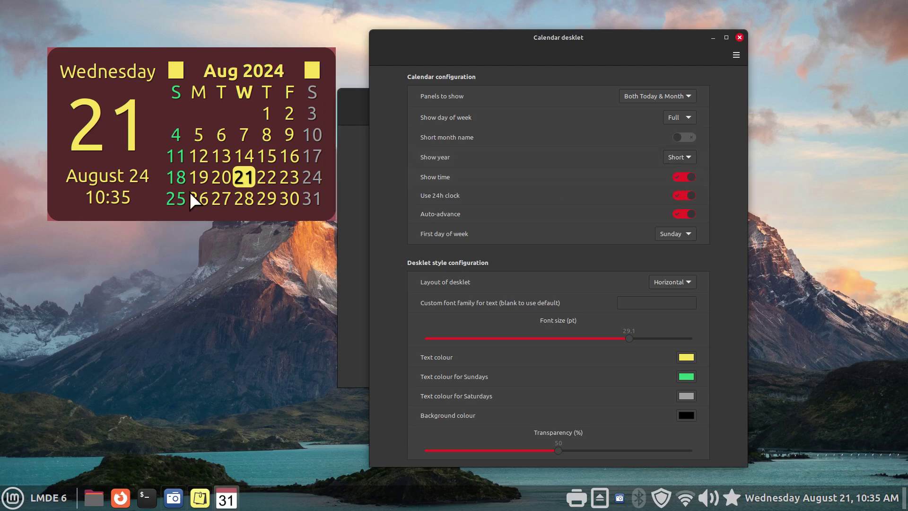
pyautogui.click(679, 157)
pyautogui.click(680, 140)
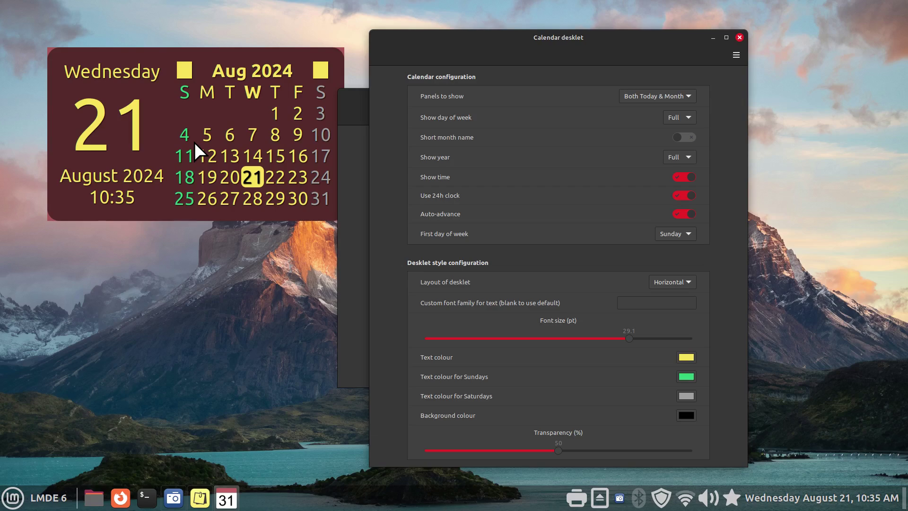
pyautogui.click(739, 38)
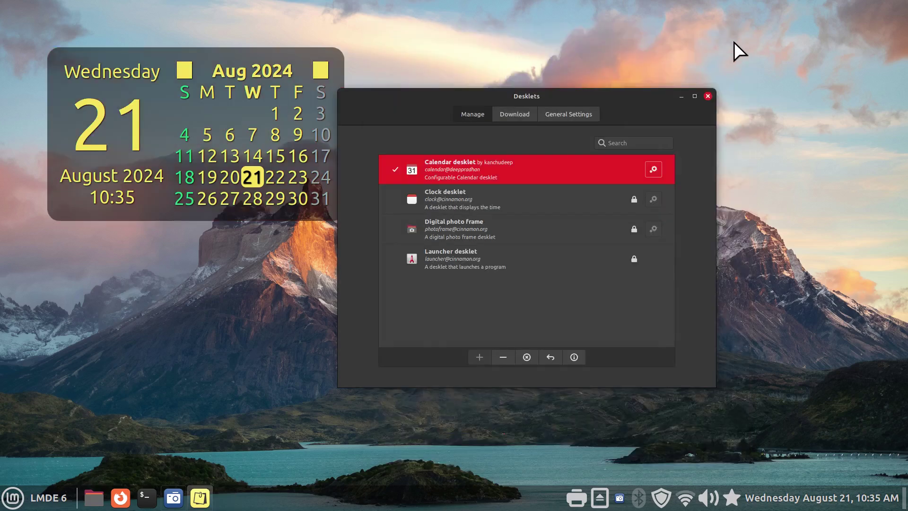
# Close the Desklets manager window.
pyautogui.click(708, 96)
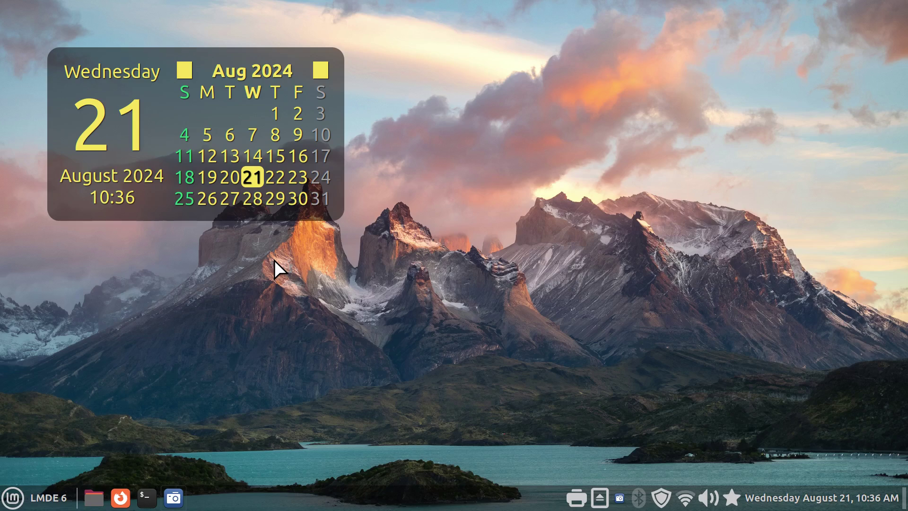
# Turn off 'Lock desklets in their current position' and drag the calendar to the desktop's right side.
pyautogui.rightClick(493, 98)
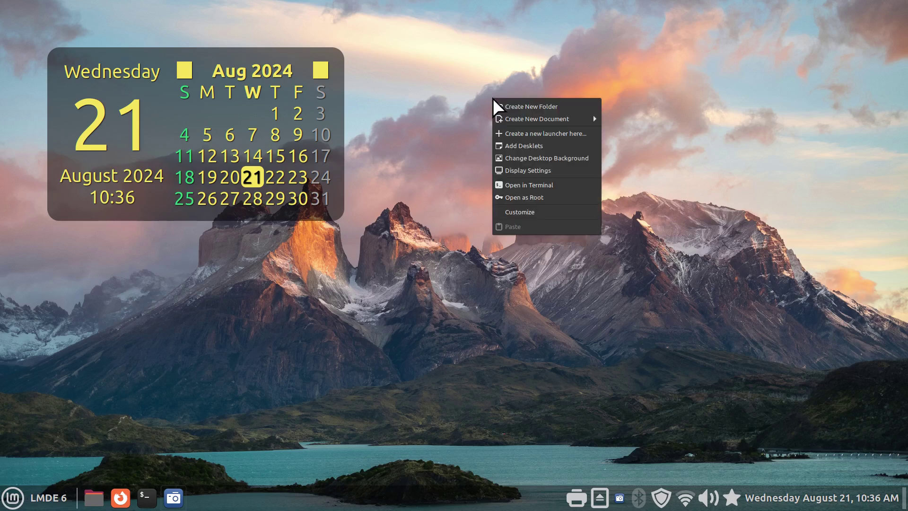
pyautogui.click(544, 145)
pyautogui.click(501, 126)
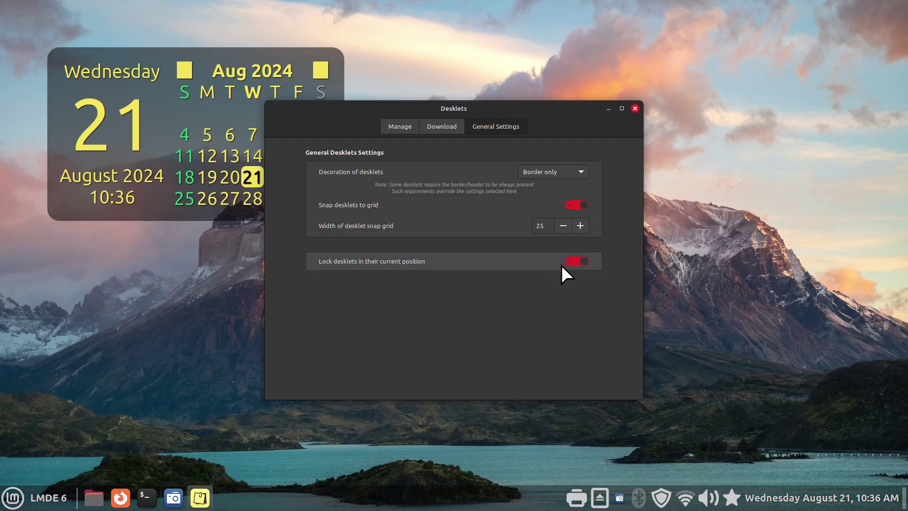
pyautogui.click(392, 128)
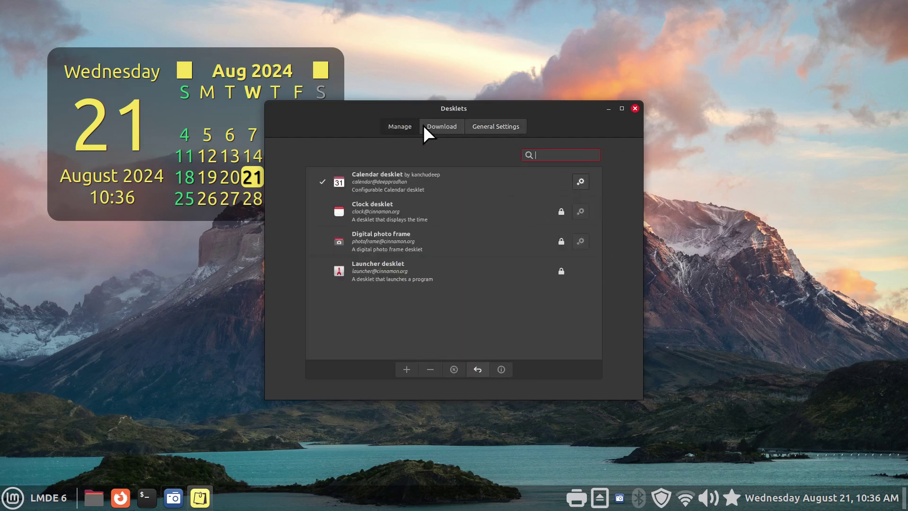
pyautogui.click(452, 122)
pyautogui.click(481, 123)
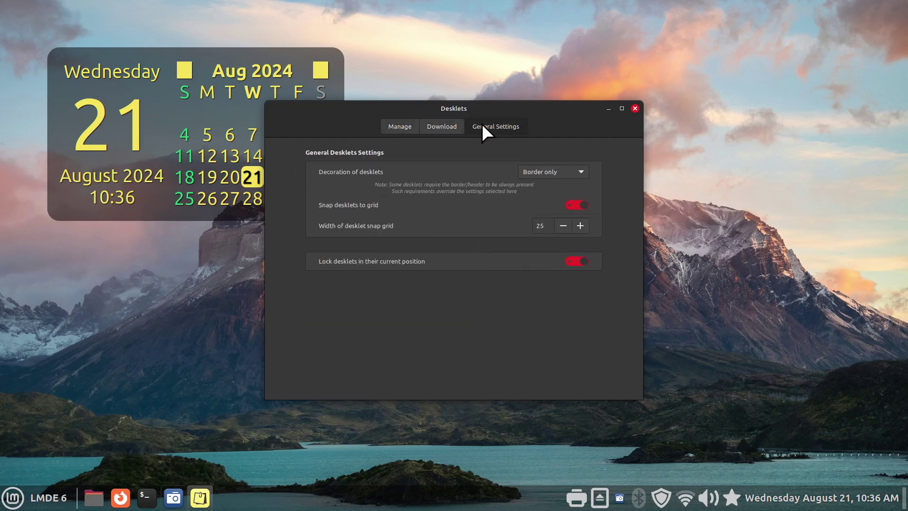
pyautogui.click(576, 261)
pyautogui.click(635, 108)
pyautogui.moveTo(181, 132); pyautogui.dragTo(691, 175)
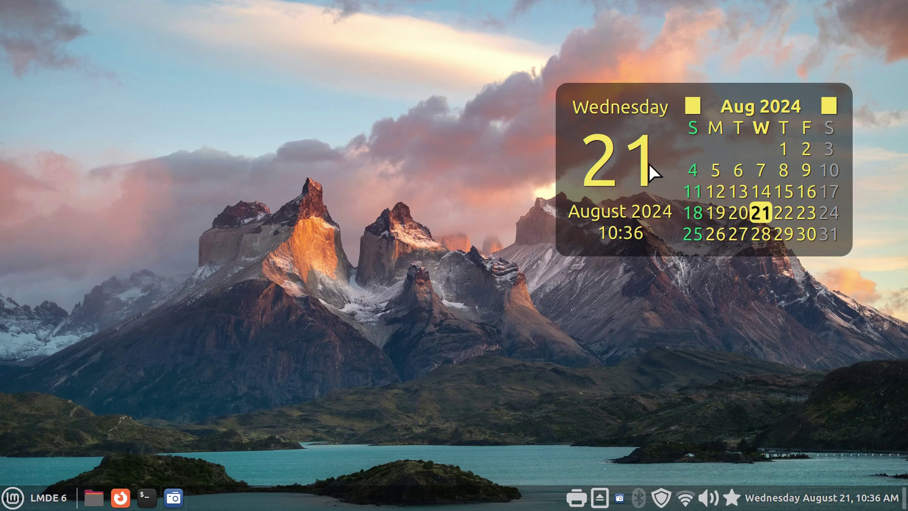
# Through the desklet's Configure..., raise font size to 35.3 pt and transparency from 50 to 100%.
pyautogui.rightClick(637, 151)
pyautogui.click(499, 107)
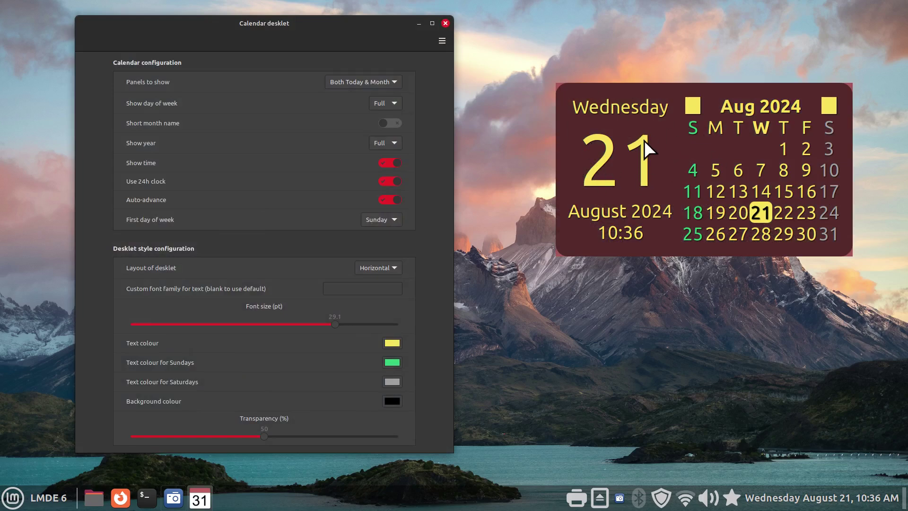
pyautogui.moveTo(338, 25); pyautogui.dragTo(337, 17)
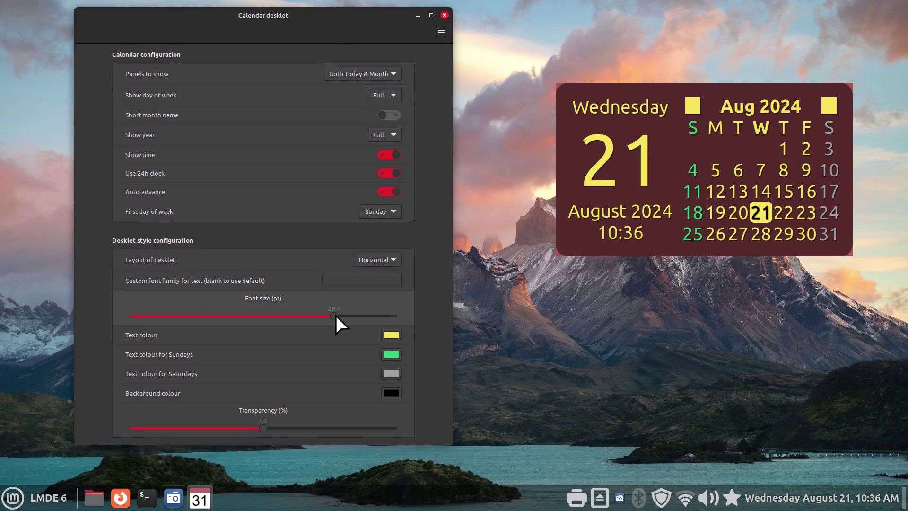
pyautogui.moveTo(389, 315); pyautogui.dragTo(388, 317)
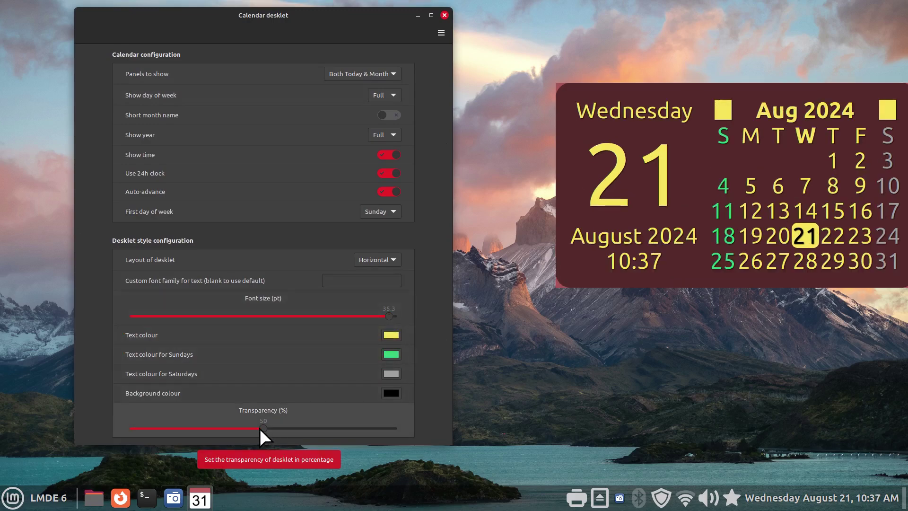
pyautogui.moveTo(262, 429); pyautogui.dragTo(428, 406)
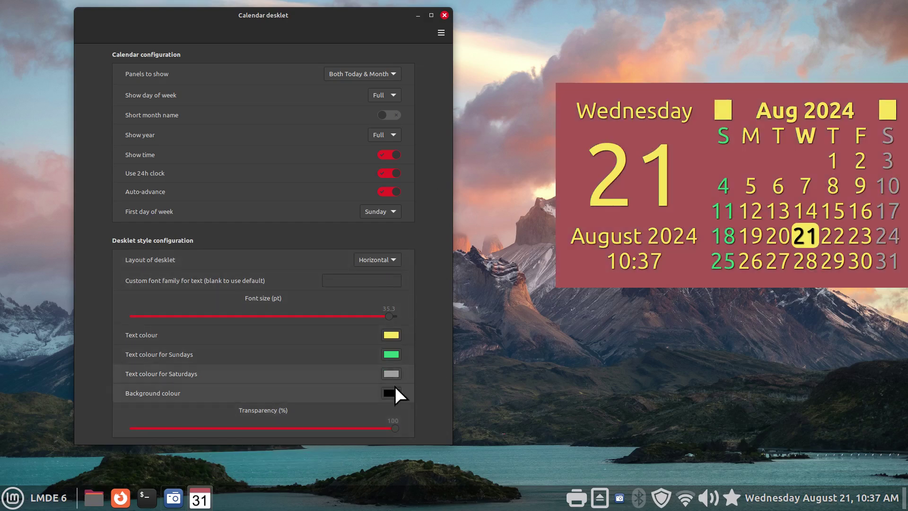
pyautogui.click(445, 15)
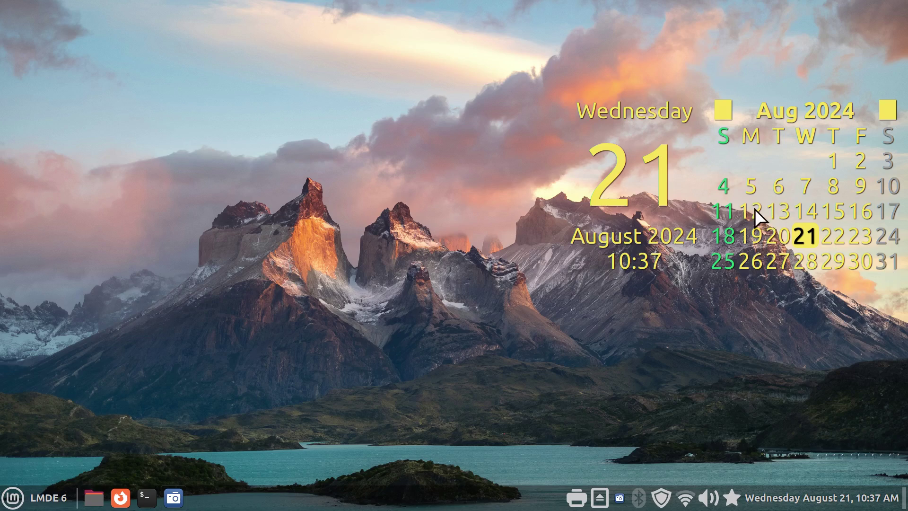
# Nudge the calendar desklet slightly left, then lock desklets in their current position.
pyautogui.moveTo(748, 211)
pyautogui.mouseDown()
pyautogui.moveTo(664, 243)
pyautogui.moveTo(725, 189)
pyautogui.moveTo(753, 206)
pyautogui.moveTo(739, 208)
pyautogui.mouseUp()
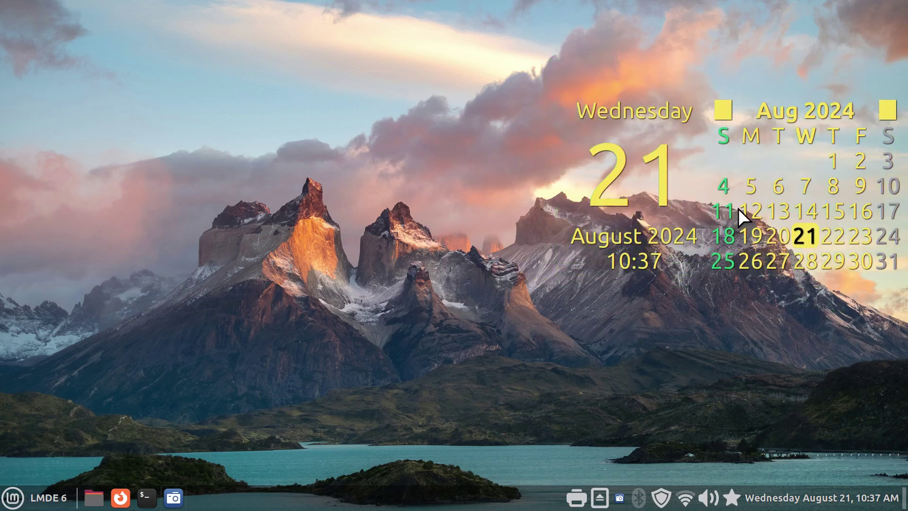
pyautogui.rightClick(200, 82)
pyautogui.click(249, 128)
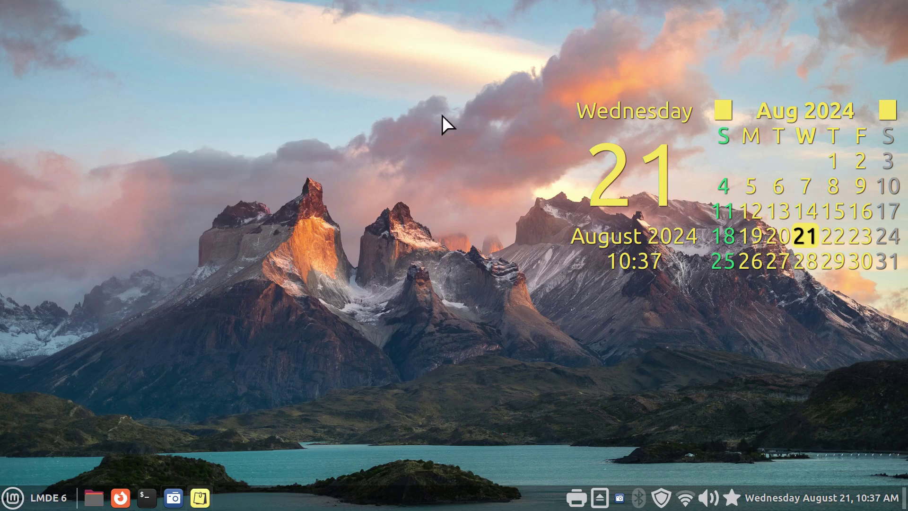
pyautogui.click(501, 128)
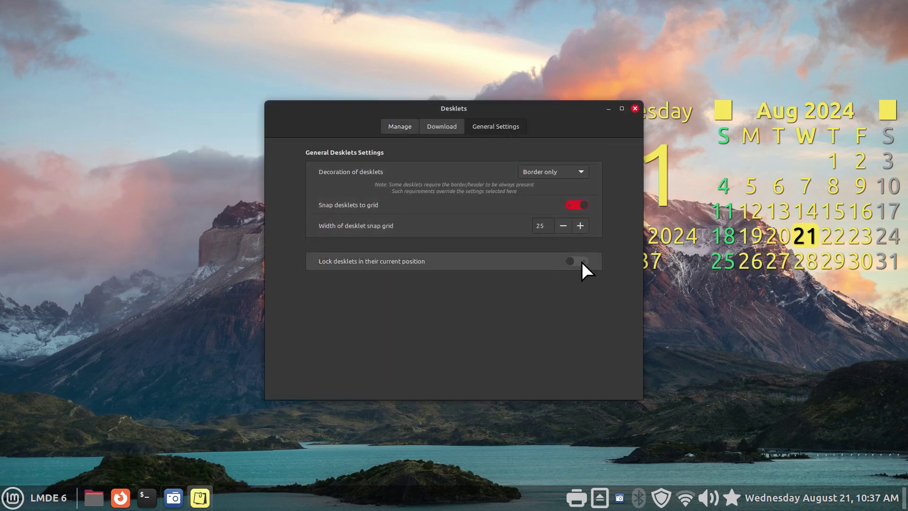
pyautogui.click(581, 262)
pyautogui.click(635, 109)
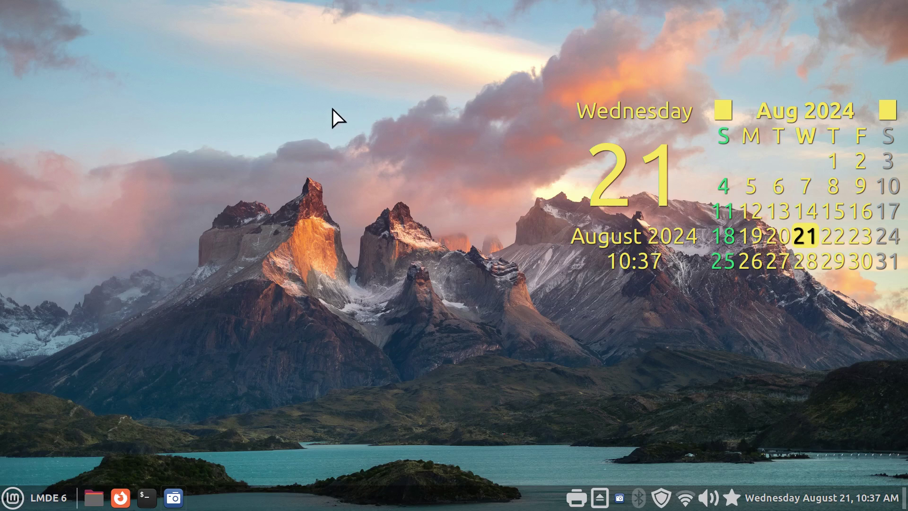
# Unlock desklets and move the calendar desklet slightly lower-left.
pyautogui.rightClick(299, 84)
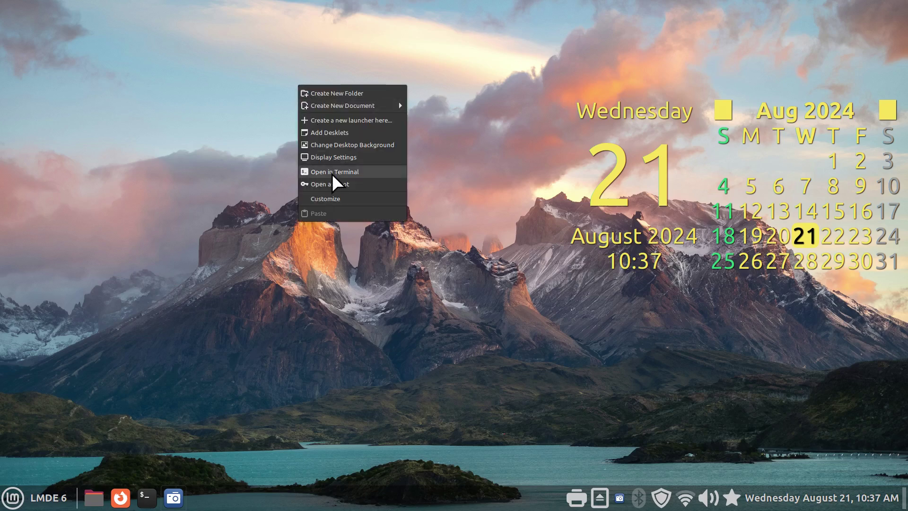
pyautogui.click(331, 132)
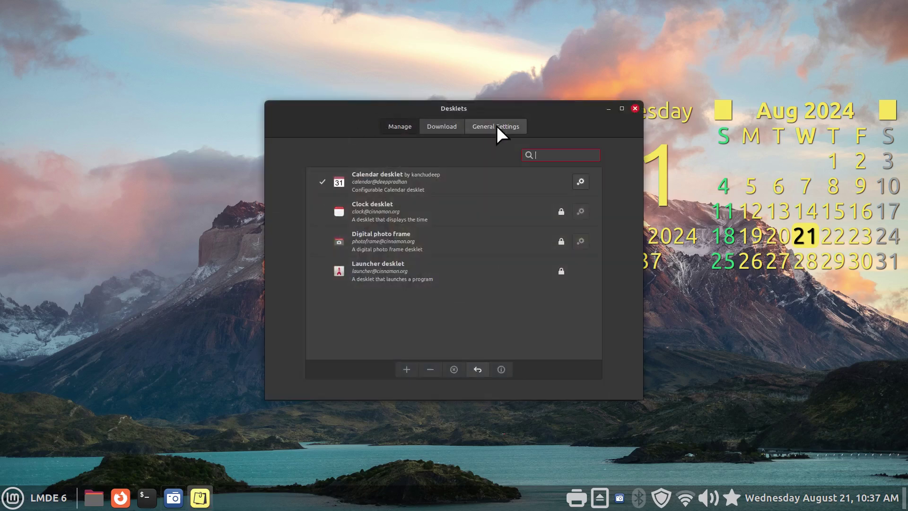
pyautogui.click(497, 126)
pyautogui.click(574, 261)
pyautogui.click(635, 108)
pyautogui.moveTo(778, 183); pyautogui.dragTo(732, 165)
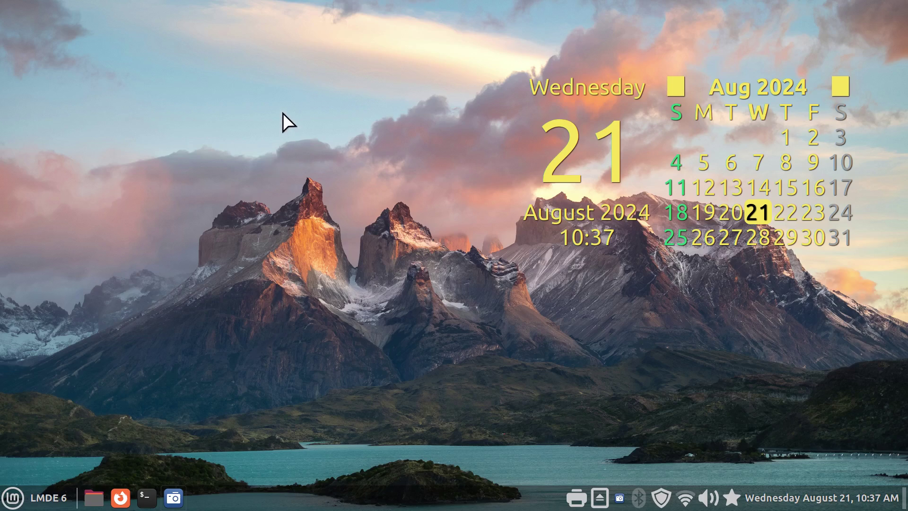
# Recheck desklet General Settings with snap-to-grid 25 and lock enabled, then close.
pyautogui.rightClick(283, 92)
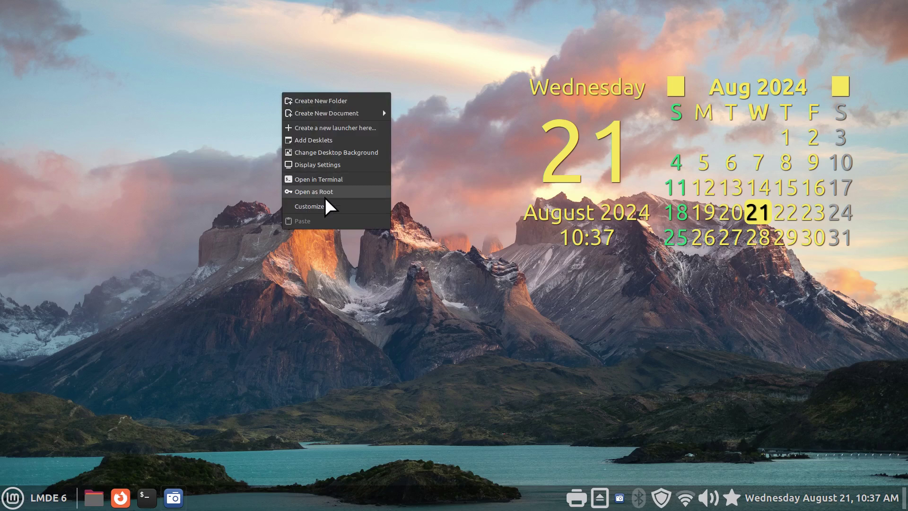
pyautogui.click(330, 140)
pyautogui.click(509, 125)
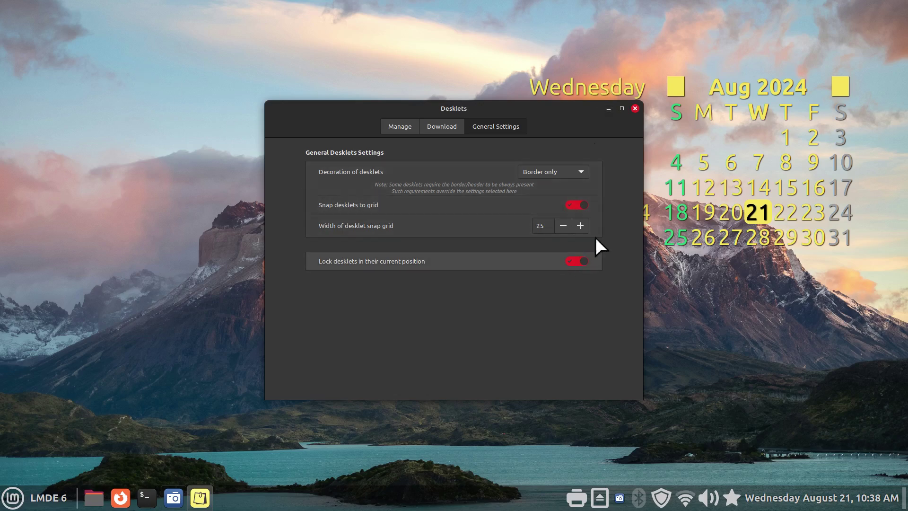
pyautogui.click(634, 109)
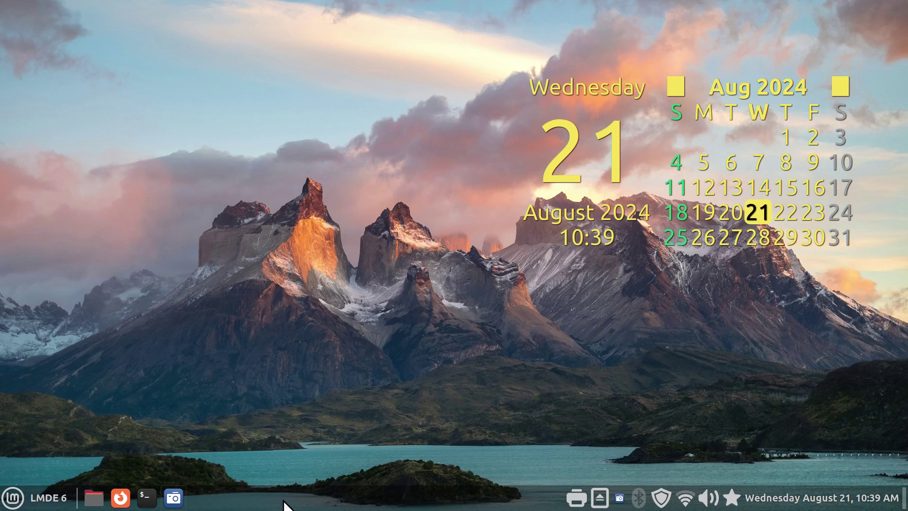
# Launch System Settings from the menu and move its window up-left.
pyautogui.click(13, 497)
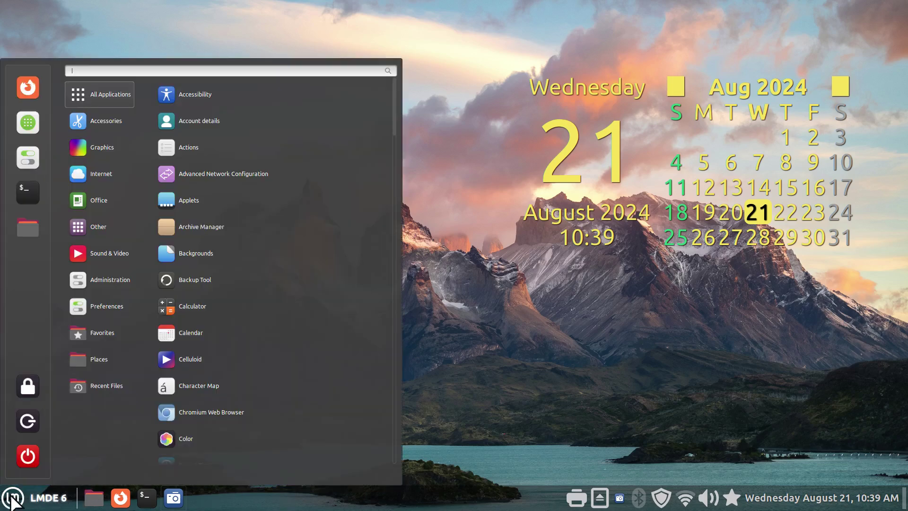
pyautogui.click(16, 166)
pyautogui.moveTo(465, 105); pyautogui.dragTo(304, 50)
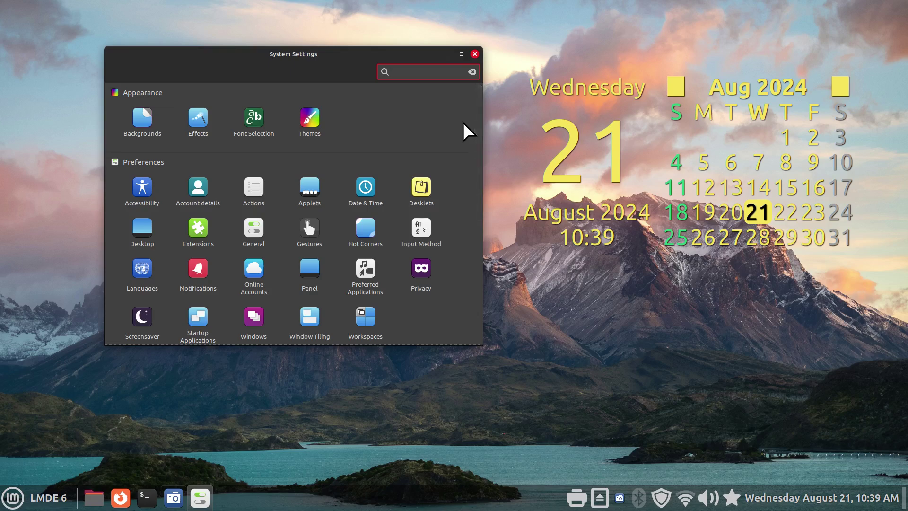
# Browse the Desktop, Icons and Applications theme choices on the Themes page without changing them.
pyautogui.click(308, 120)
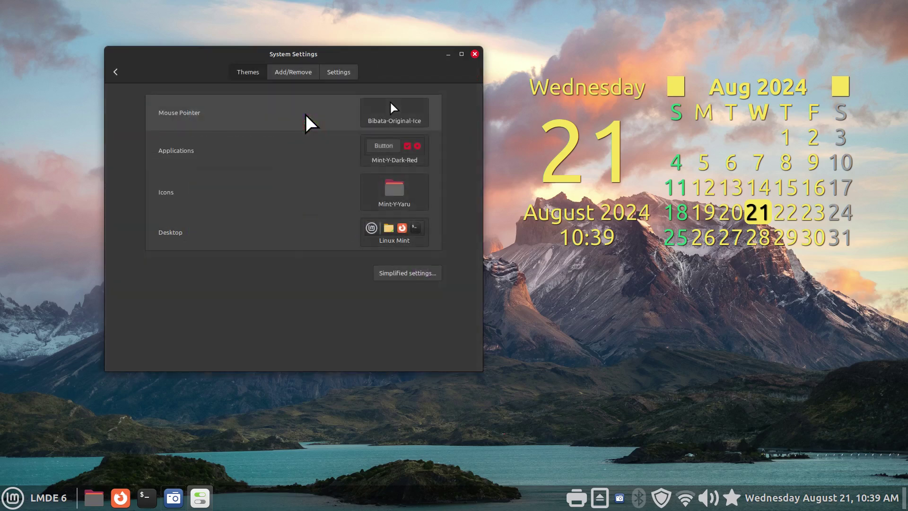
pyautogui.click(396, 242)
pyautogui.click(395, 209)
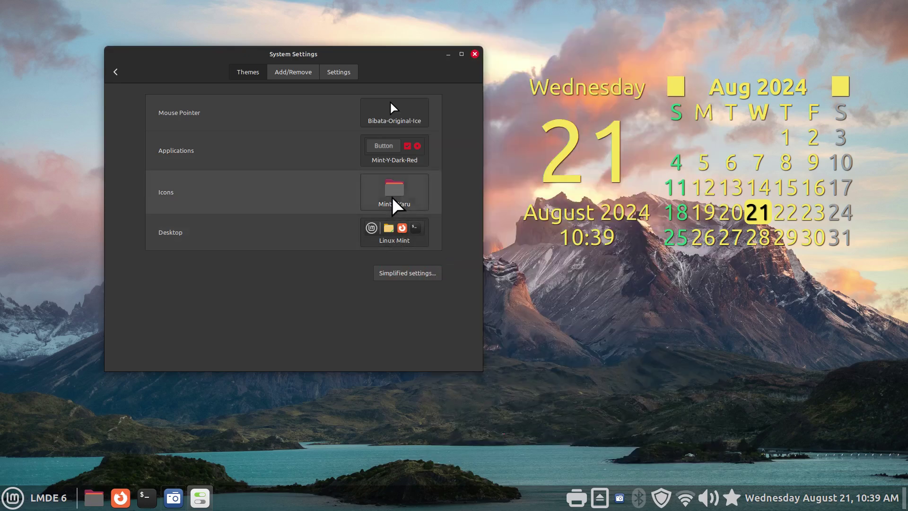
pyautogui.click(396, 204)
pyautogui.click(386, 162)
pyautogui.click(384, 159)
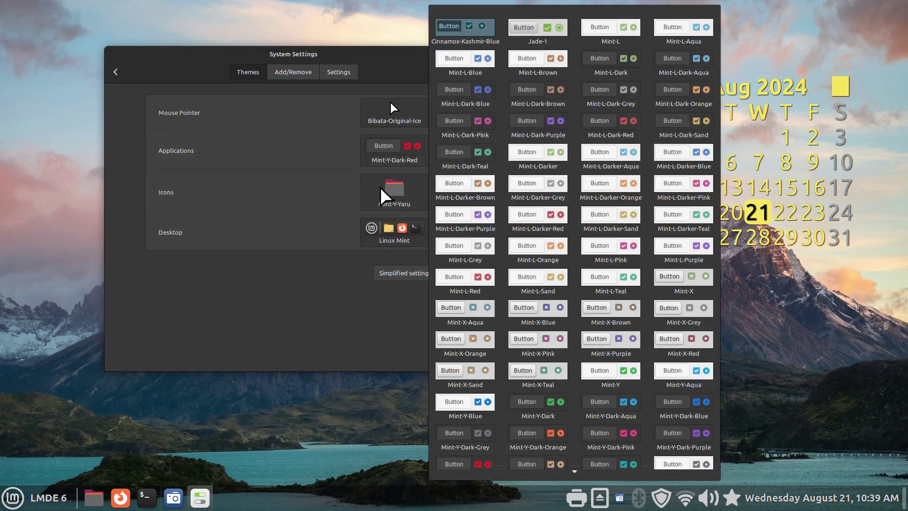
pyautogui.click(362, 296)
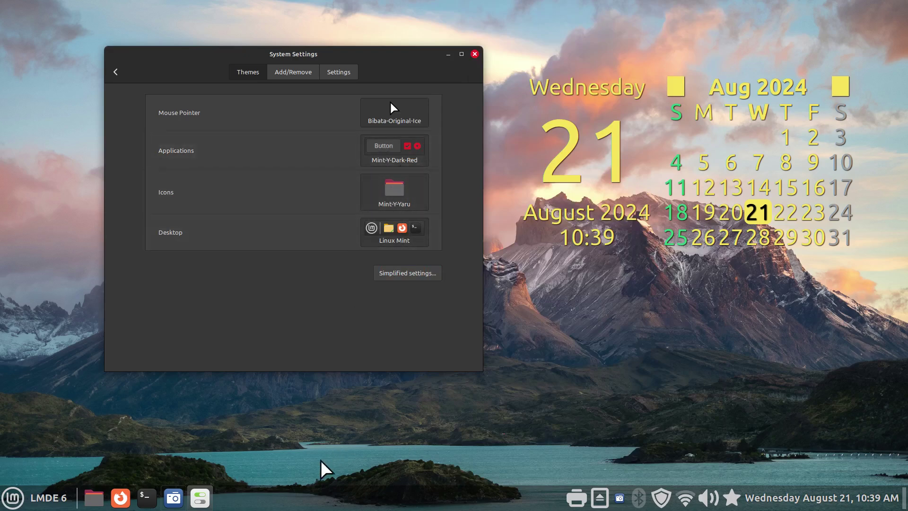
# Disable the Transparent panels extension and uninstall it, confirming the removal.
pyautogui.click(121, 76)
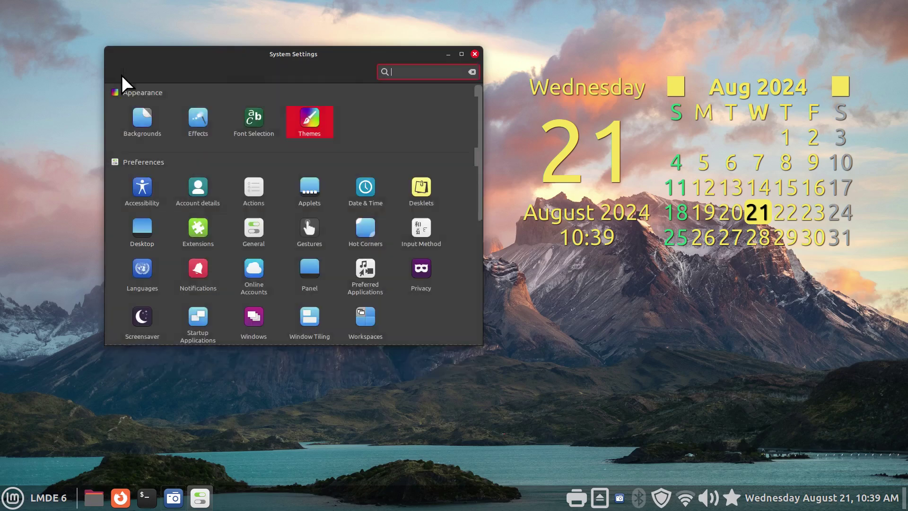
pyautogui.click(197, 239)
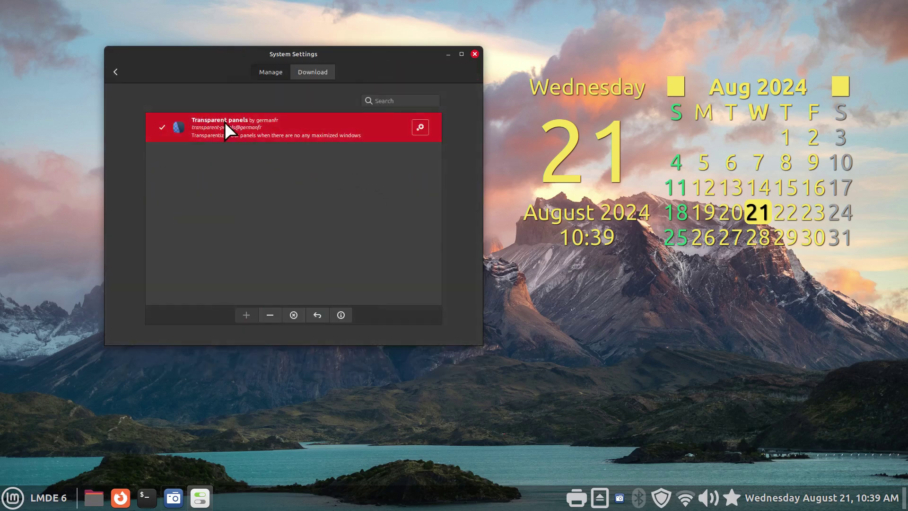
pyautogui.click(273, 315)
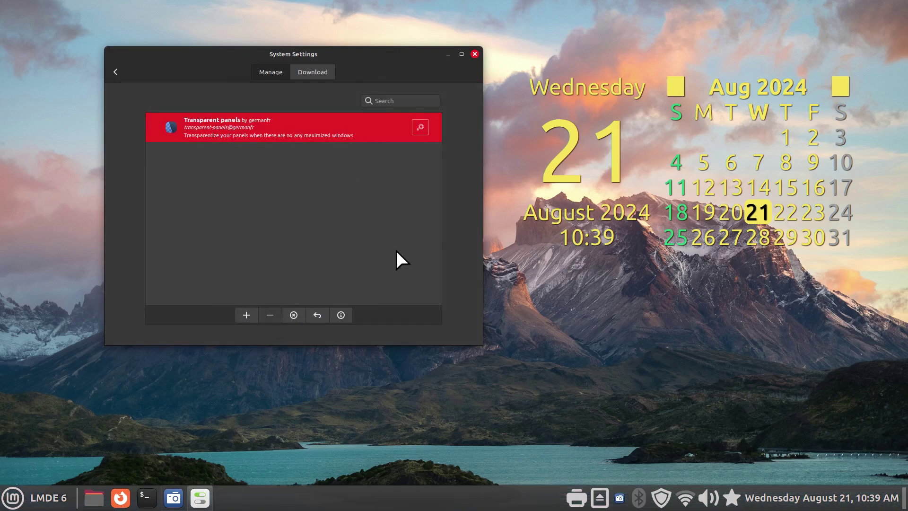
pyautogui.click(291, 312)
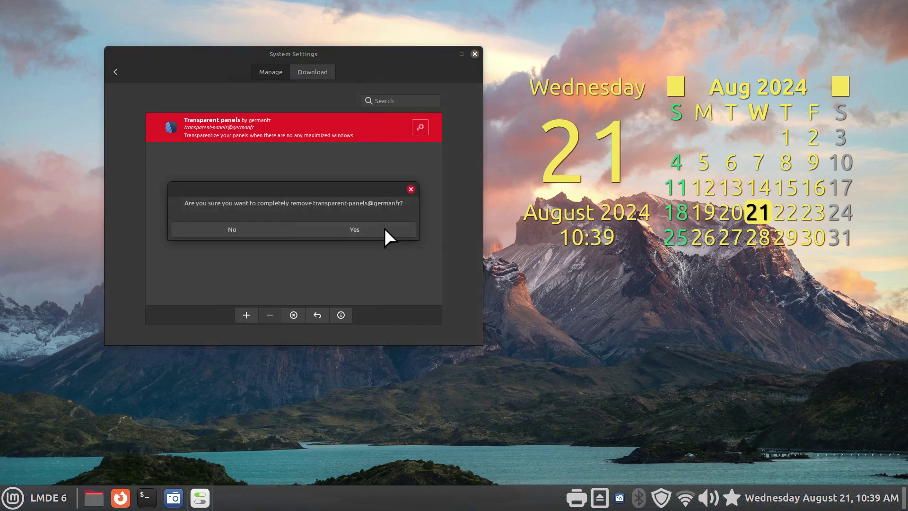
pyautogui.click(377, 228)
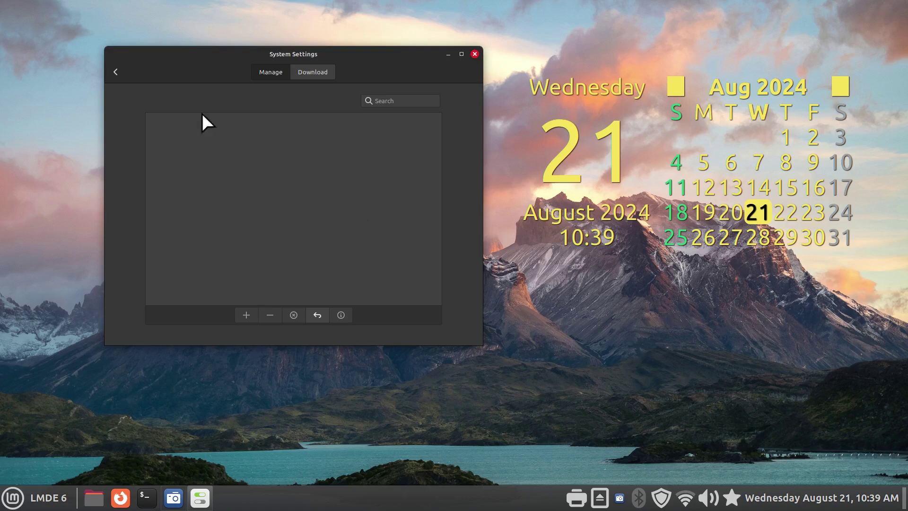
# Reopen Extensions to confirm the list is empty, then return to the overview.
pyautogui.click(114, 70)
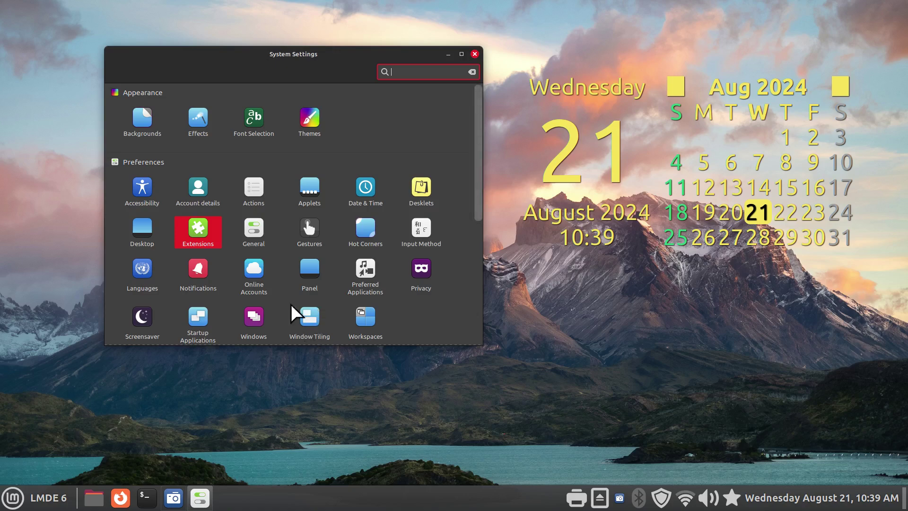
pyautogui.click(194, 225)
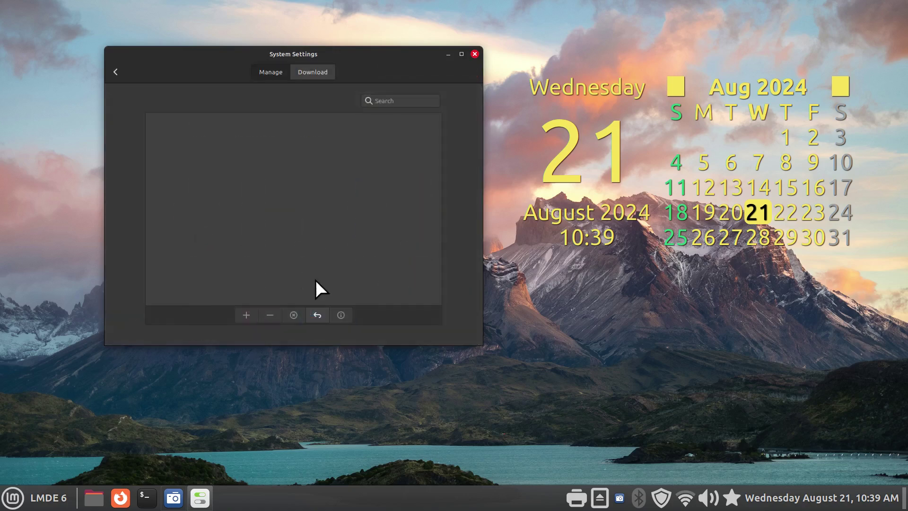
pyautogui.click(116, 77)
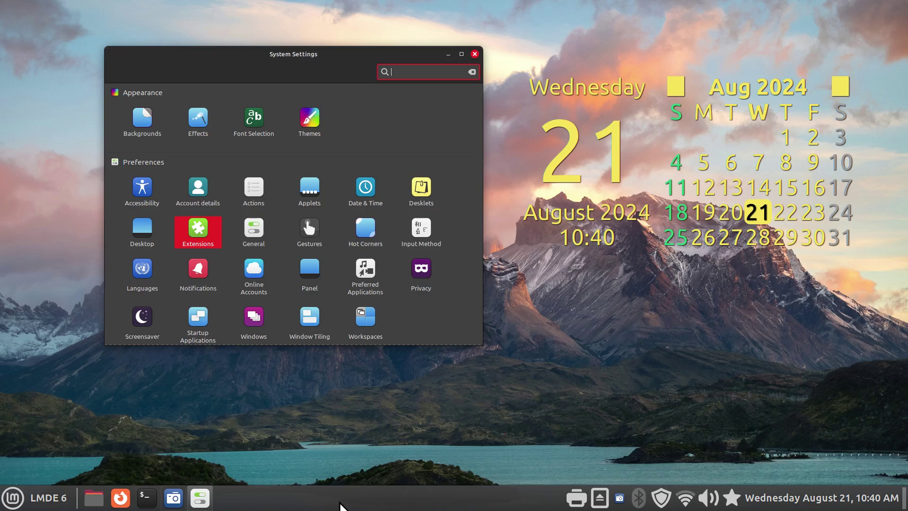
# Download and install Transparent panels from the Extensions Download list.
pyautogui.click(196, 226)
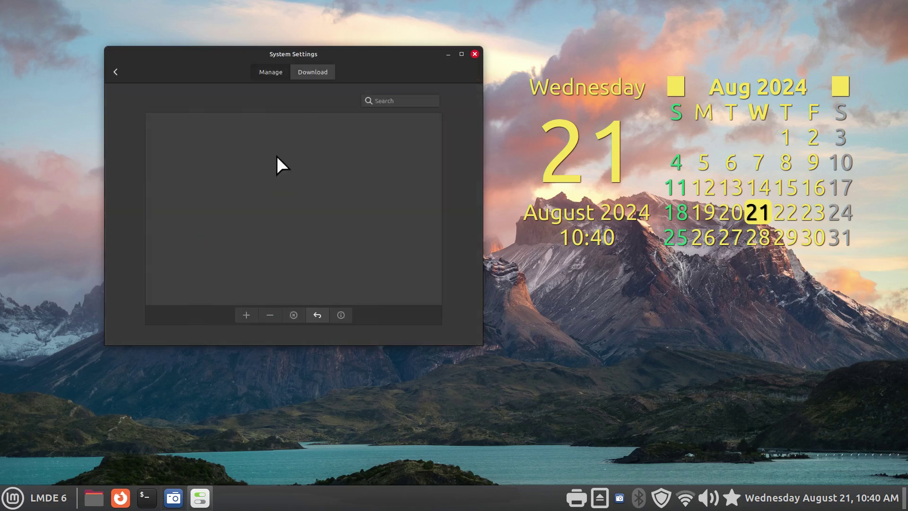
pyautogui.click(321, 72)
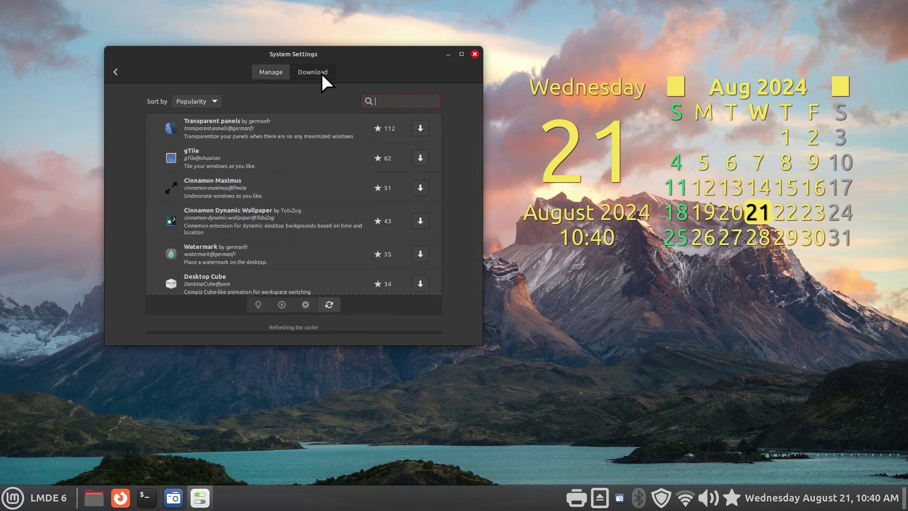
pyautogui.moveTo(348, 58); pyautogui.dragTo(362, 47)
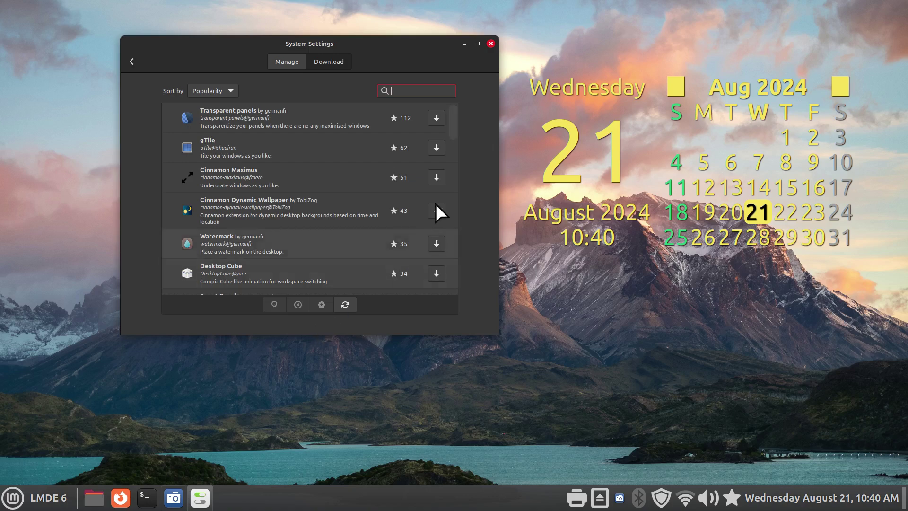
pyautogui.moveTo(454, 123); pyautogui.dragTo(456, 102)
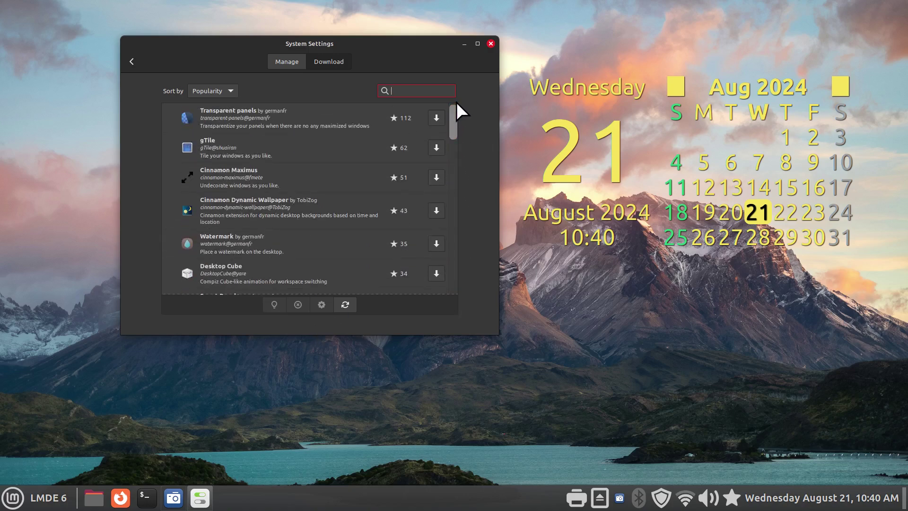
pyautogui.click(225, 115)
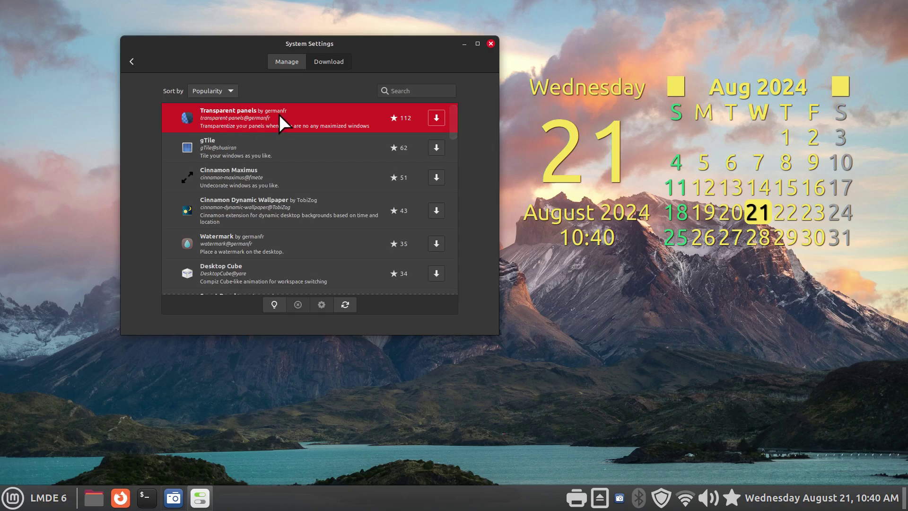
pyautogui.click(435, 118)
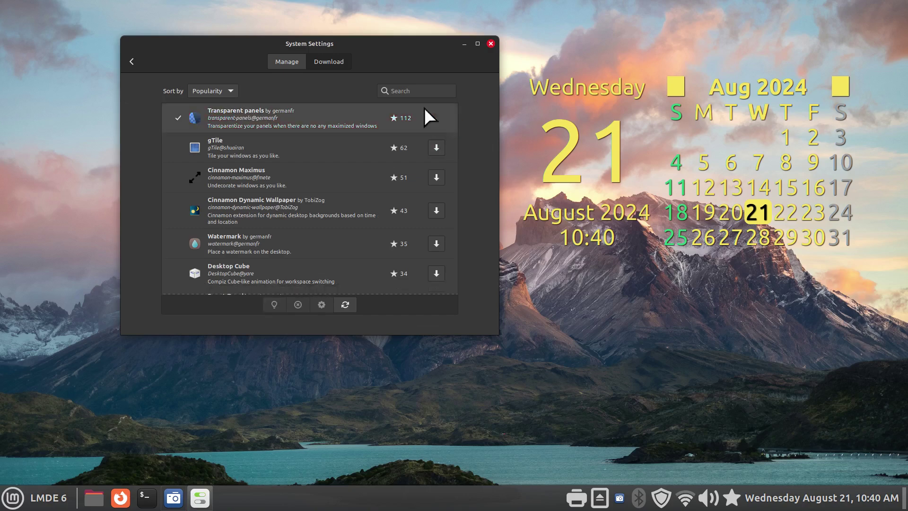
# Enable the installed Transparent panels extension, dismiss the notification and open its settings.
pyautogui.click(280, 61)
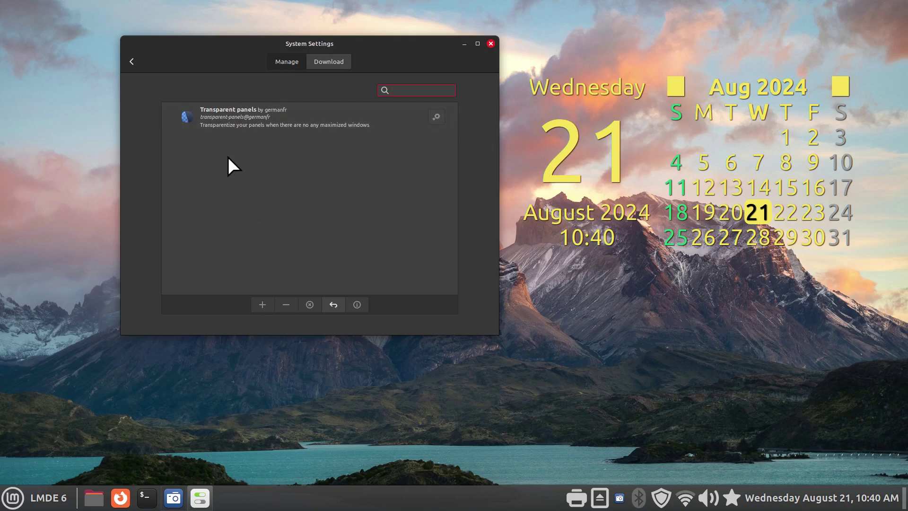
pyautogui.click(215, 115)
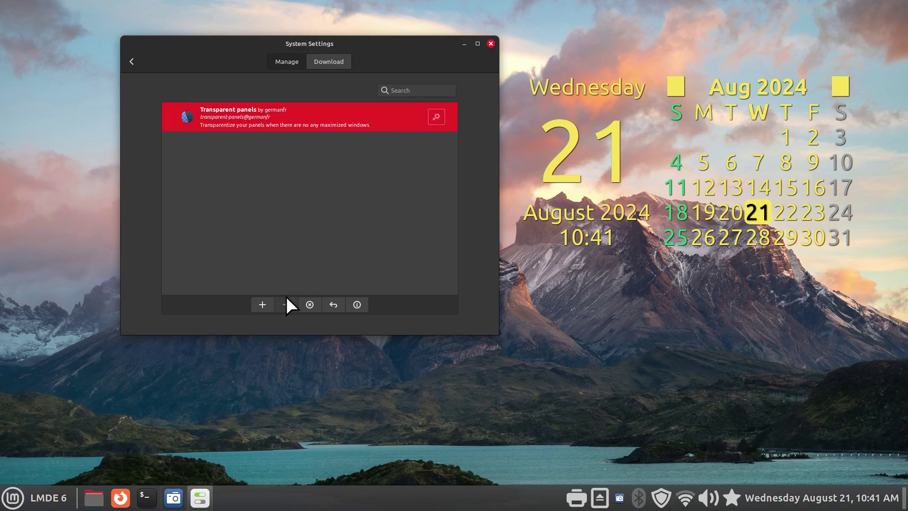
pyautogui.click(261, 306)
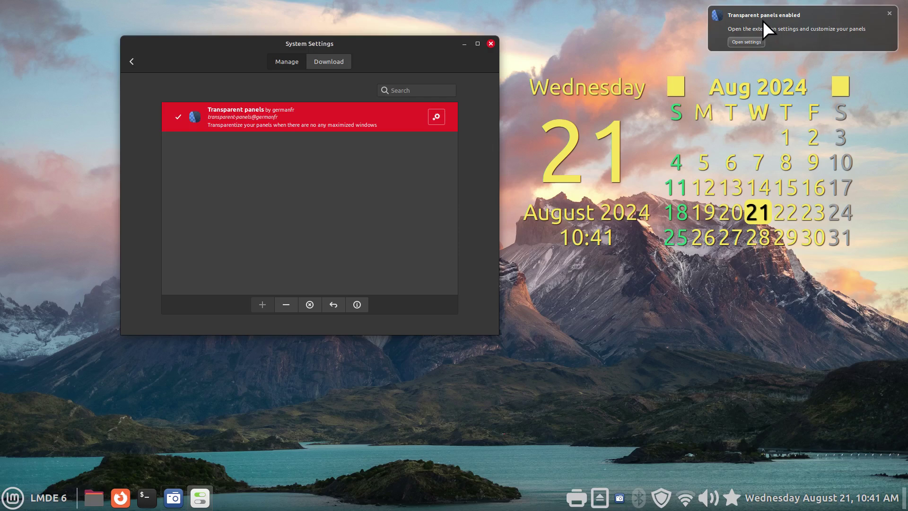
pyautogui.click(889, 13)
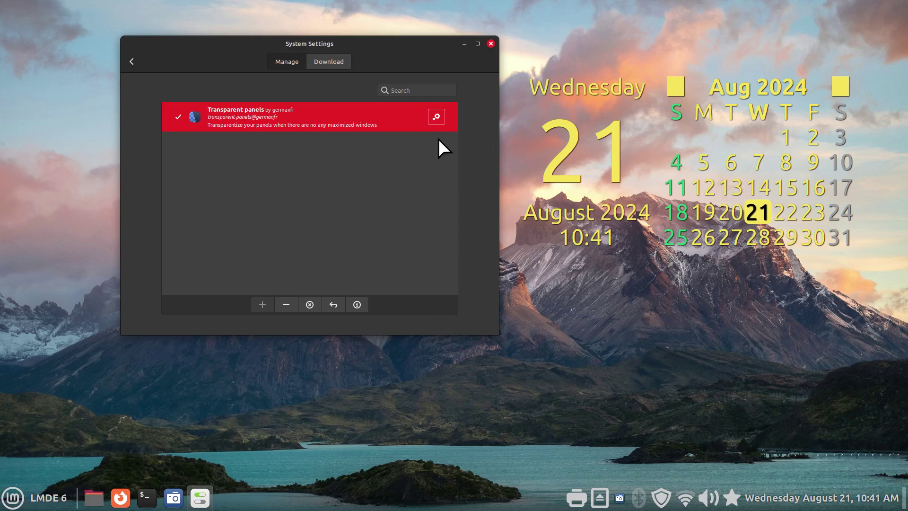
pyautogui.click(436, 117)
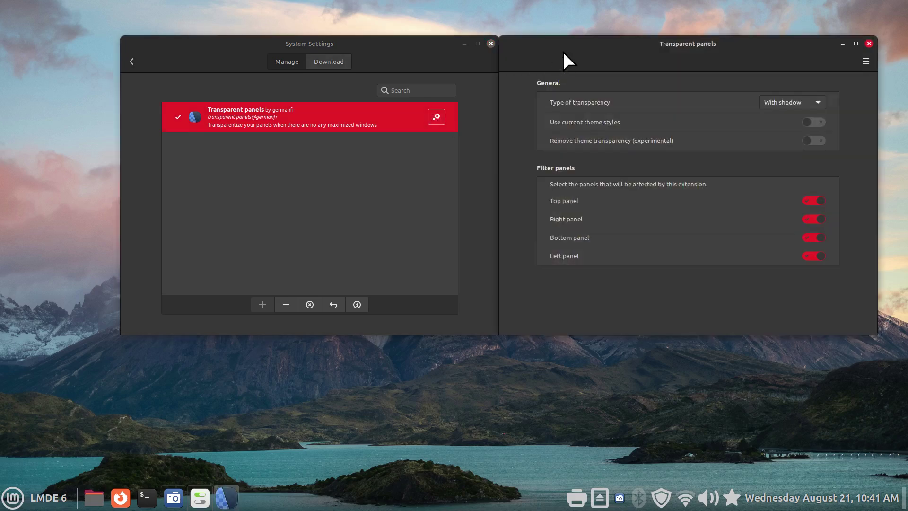
# Switch Transparent panels' transparency type from Semi-transparent to Fully transparent and close its settings.
pyautogui.moveTo(563, 52); pyautogui.dragTo(171, 133)
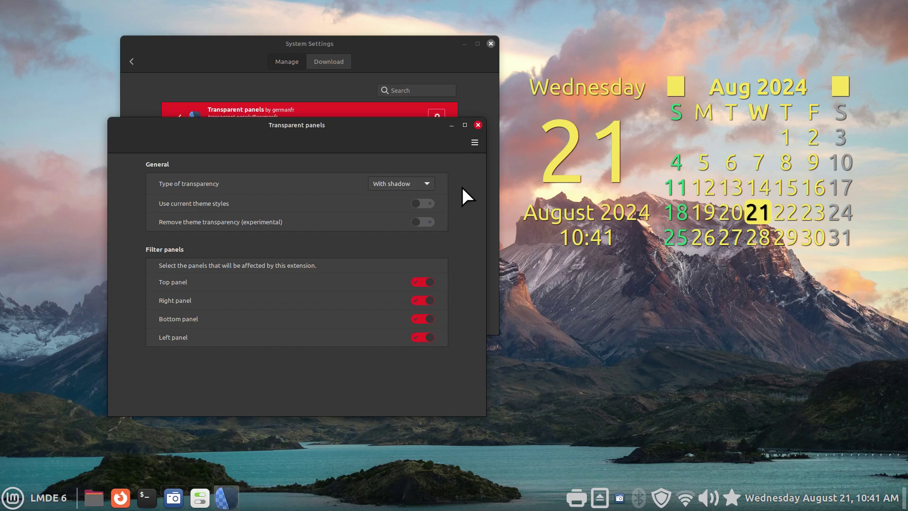
pyautogui.click(394, 184)
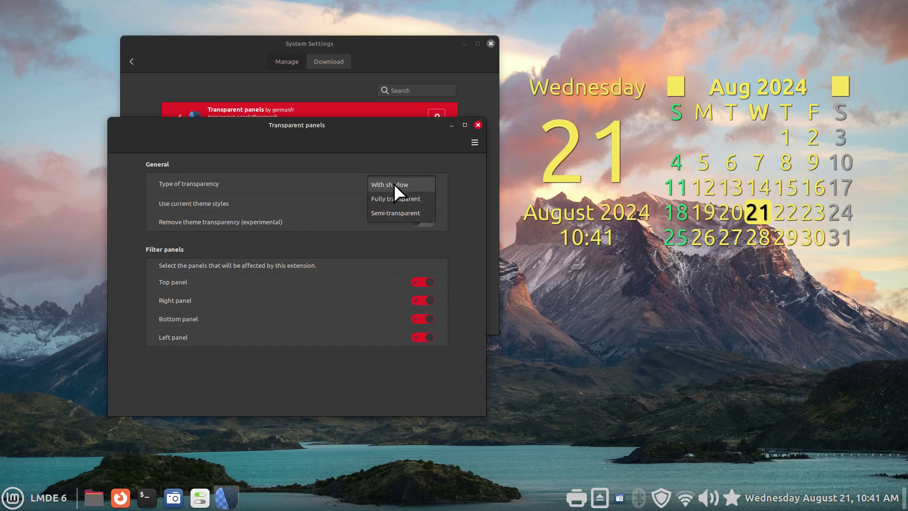
pyautogui.click(414, 213)
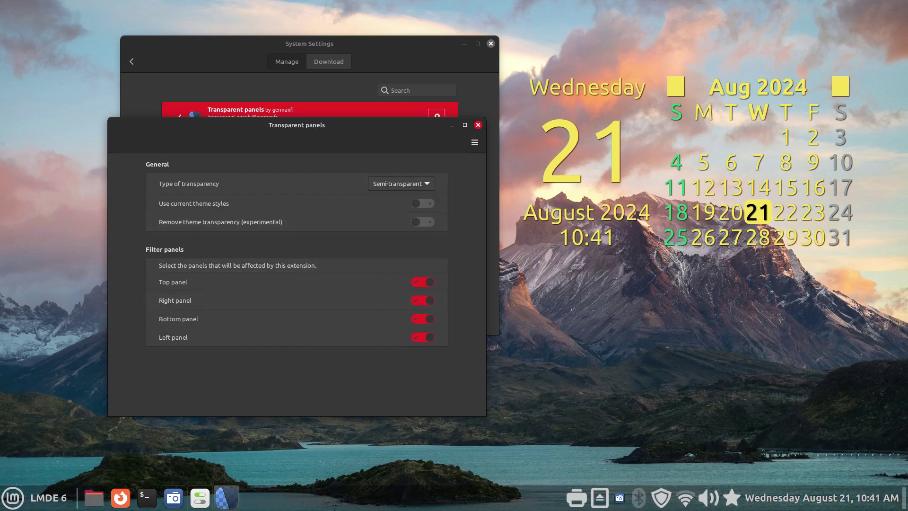
pyautogui.click(416, 184)
pyautogui.click(410, 169)
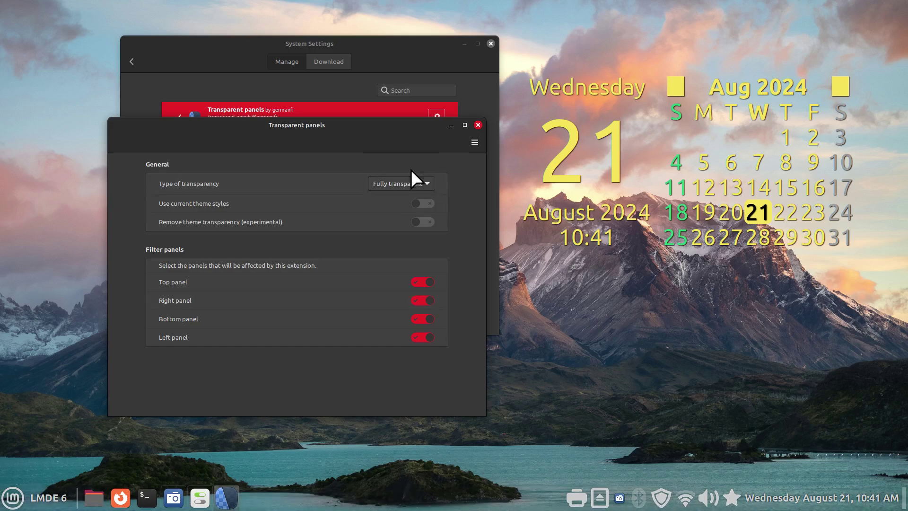
pyautogui.click(479, 125)
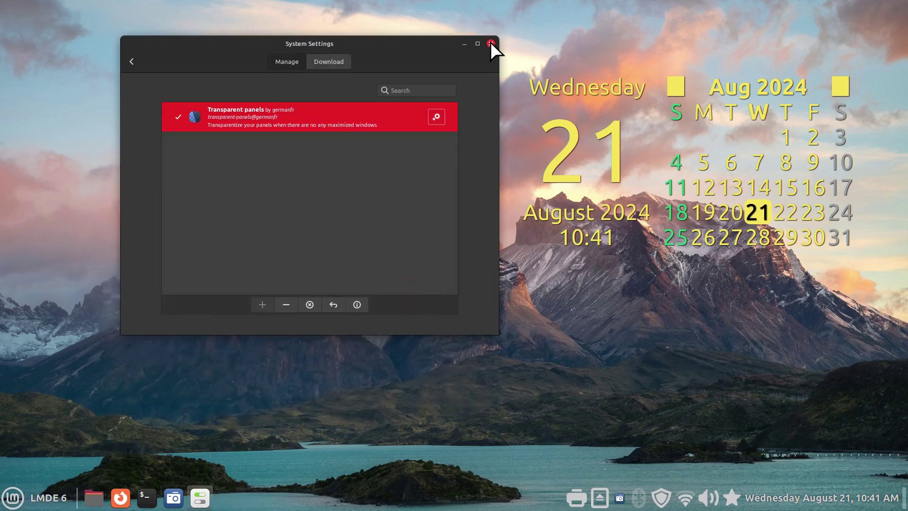
# Close System Settings and move the panel to the top edge, checking the menu there.
pyautogui.click(490, 43)
pyautogui.rightClick(374, 498)
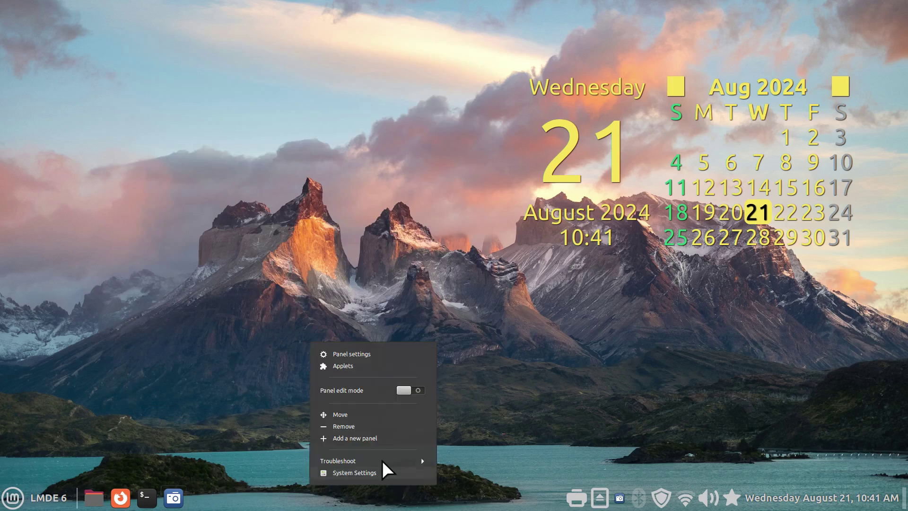
pyautogui.click(384, 420)
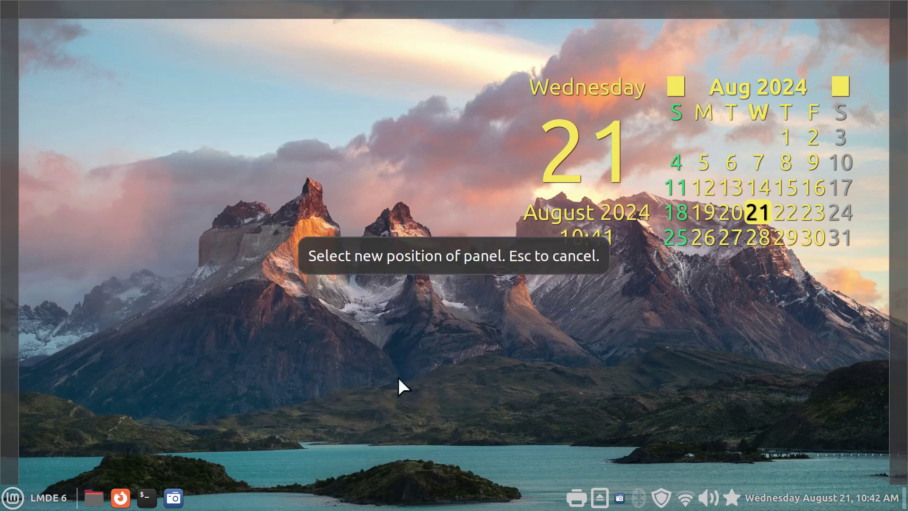
pyautogui.click(429, 8)
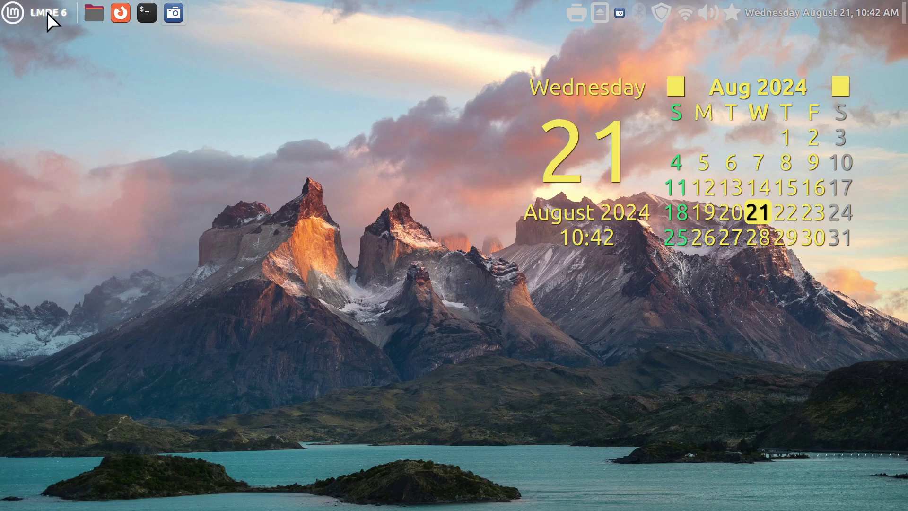
pyautogui.click(14, 14)
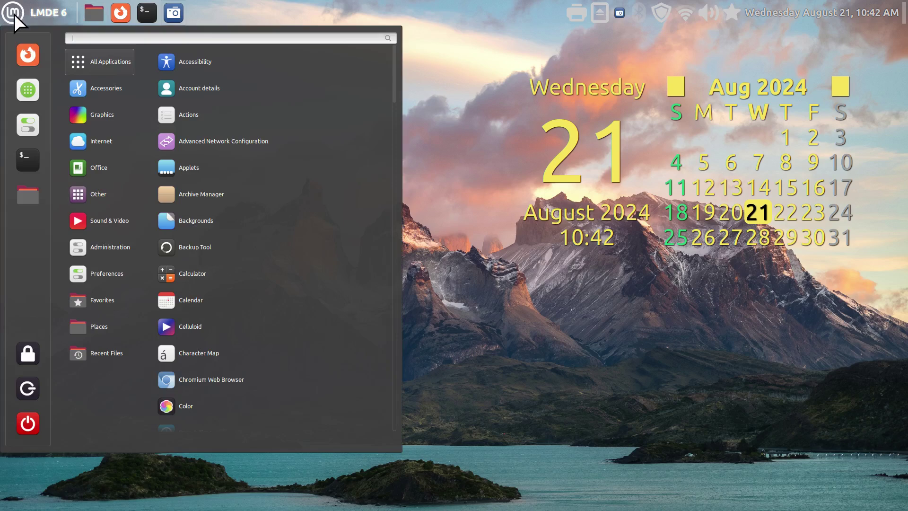
pyautogui.click(14, 13)
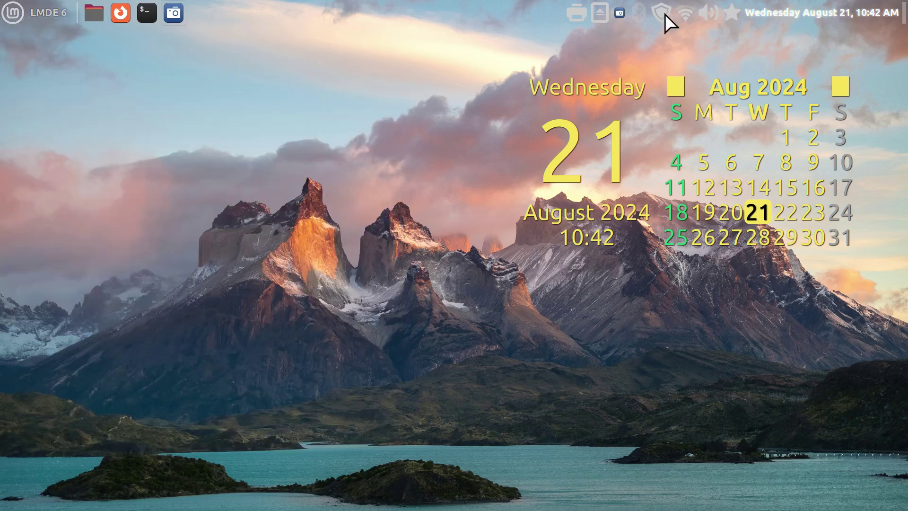
# Move the panel back to the bottom edge of the screen.
pyautogui.rightClick(438, 8)
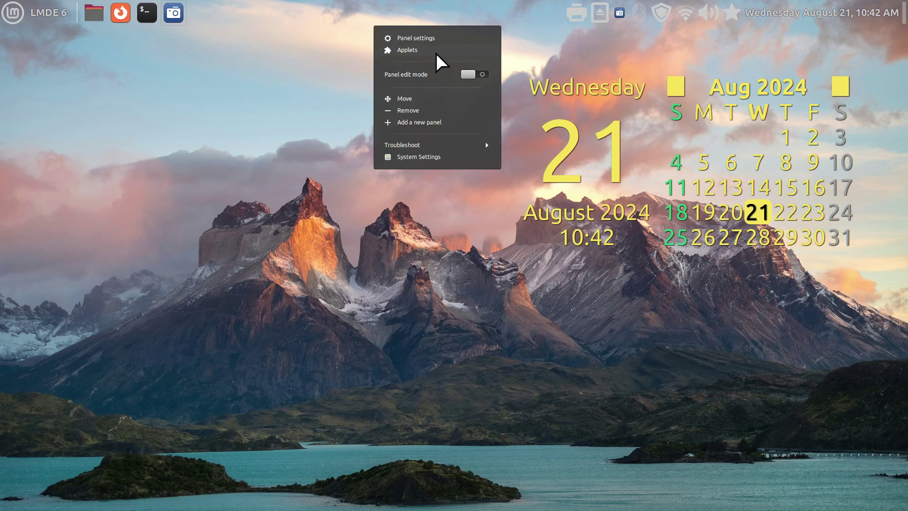
pyautogui.click(411, 99)
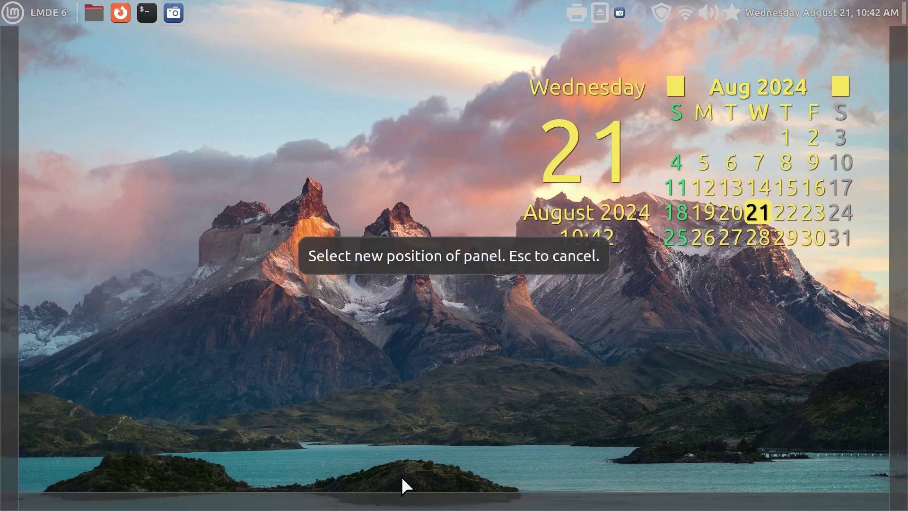
pyautogui.click(401, 485)
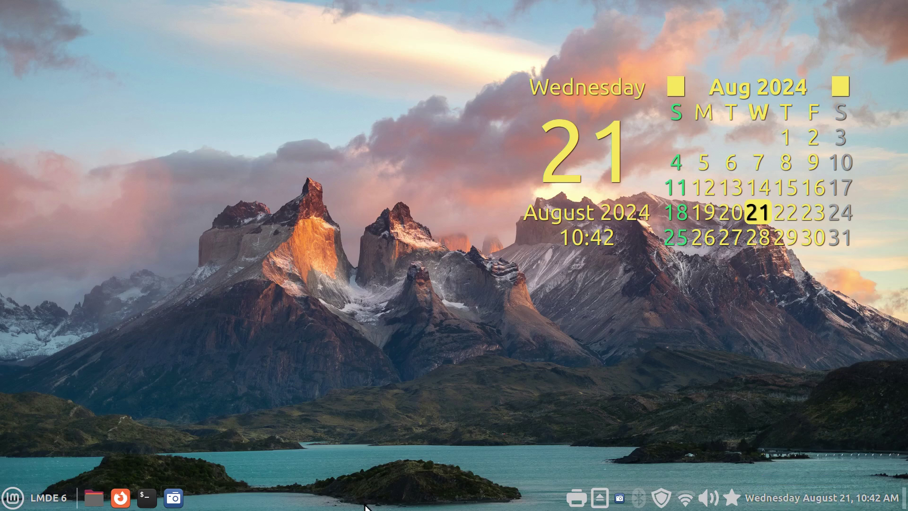
# Preview Abstract and Body of Water, set Snow Mountain as wallpaper, and close Backgrounds.
pyautogui.rightClick(276, 134)
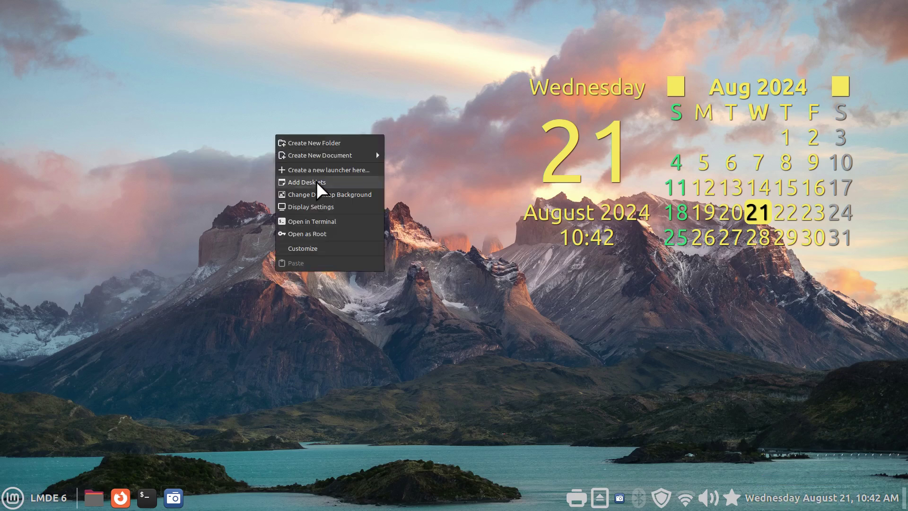
pyautogui.click(324, 197)
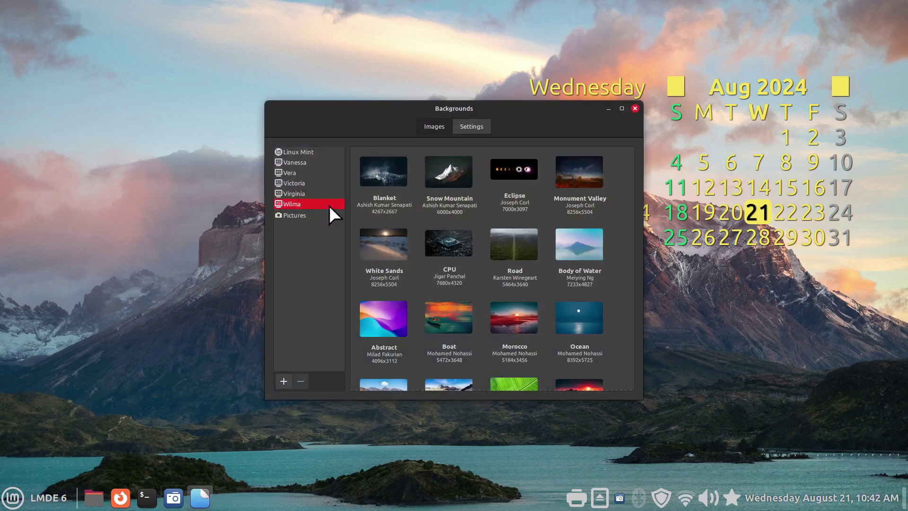
pyautogui.click(380, 313)
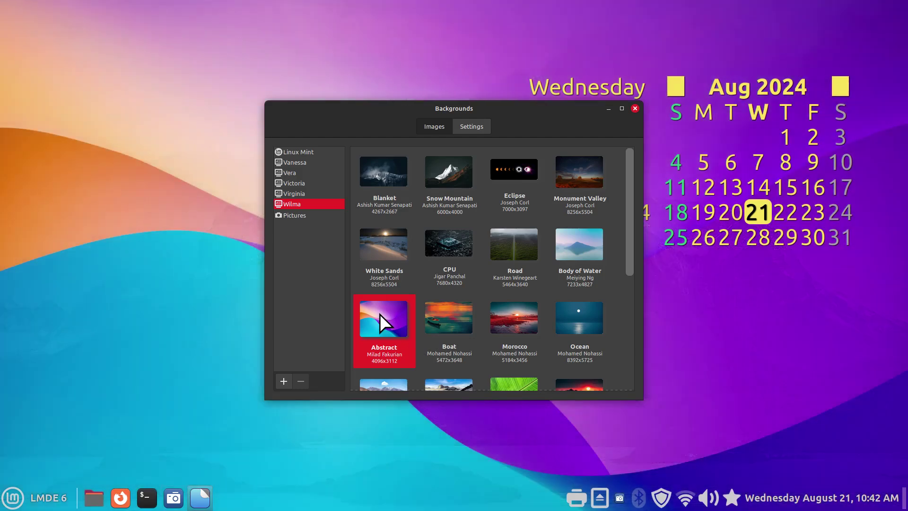
pyautogui.click(573, 241)
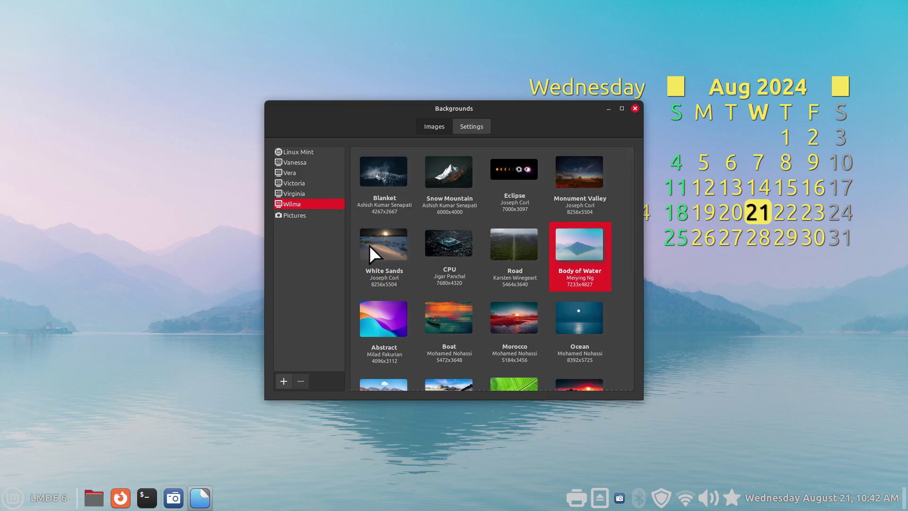
pyautogui.click(453, 162)
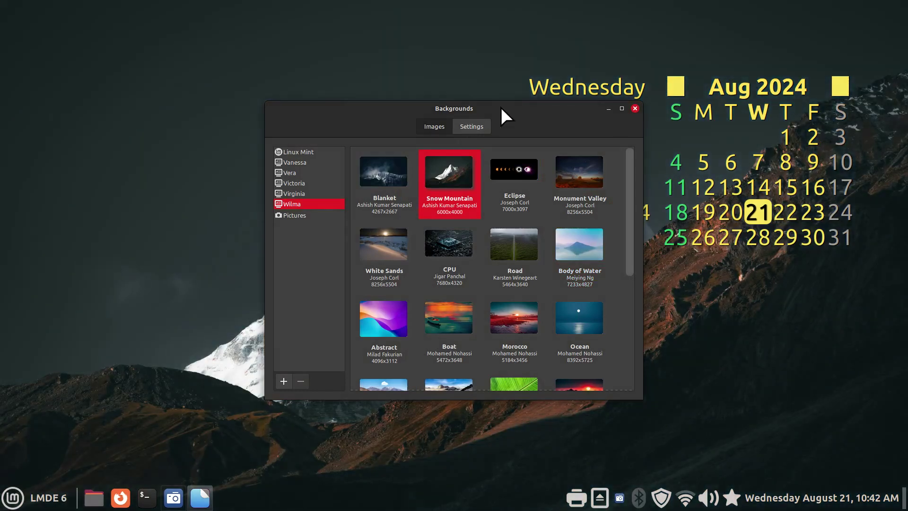
pyautogui.moveTo(492, 108); pyautogui.dragTo(335, 50)
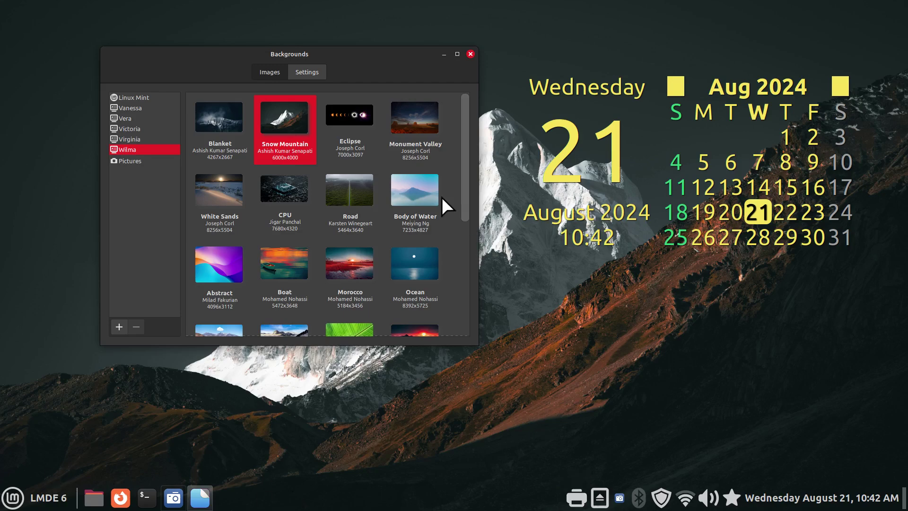
pyautogui.moveTo(467, 199); pyautogui.dragTo(466, 322)
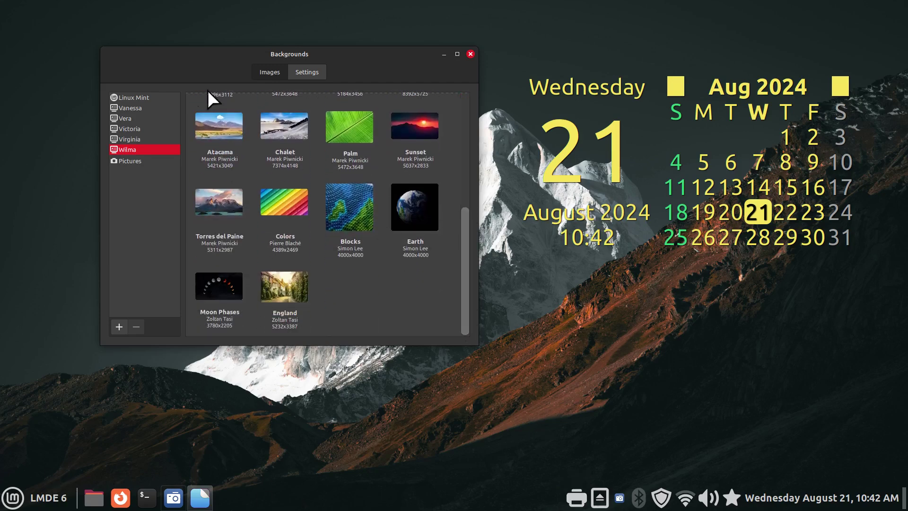
pyautogui.click(469, 53)
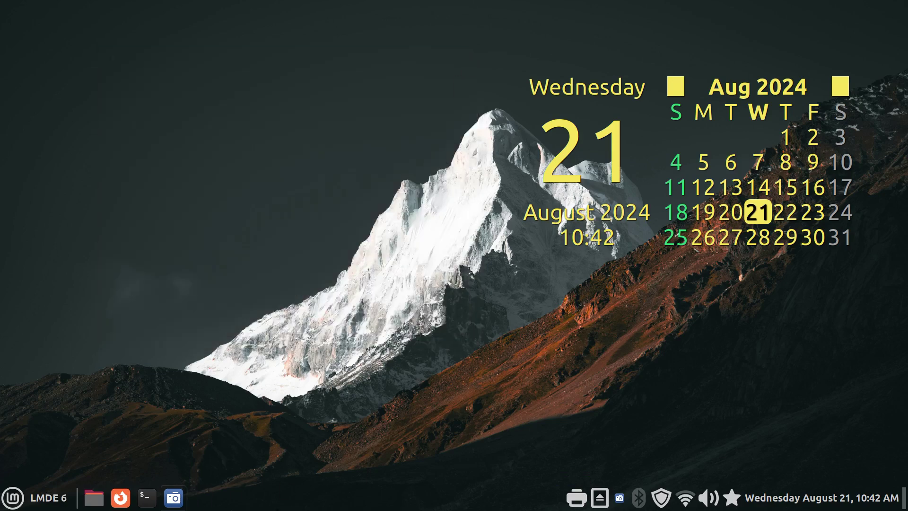
# Disable the Transparent panels extension on the System Settings Extensions page.
pyautogui.rightClick(286, 499)
pyautogui.click(286, 475)
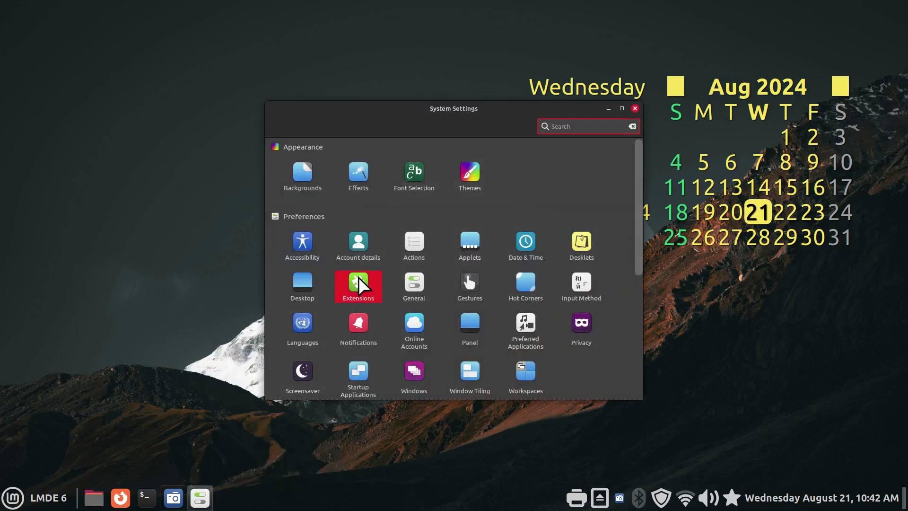
pyautogui.click(359, 283)
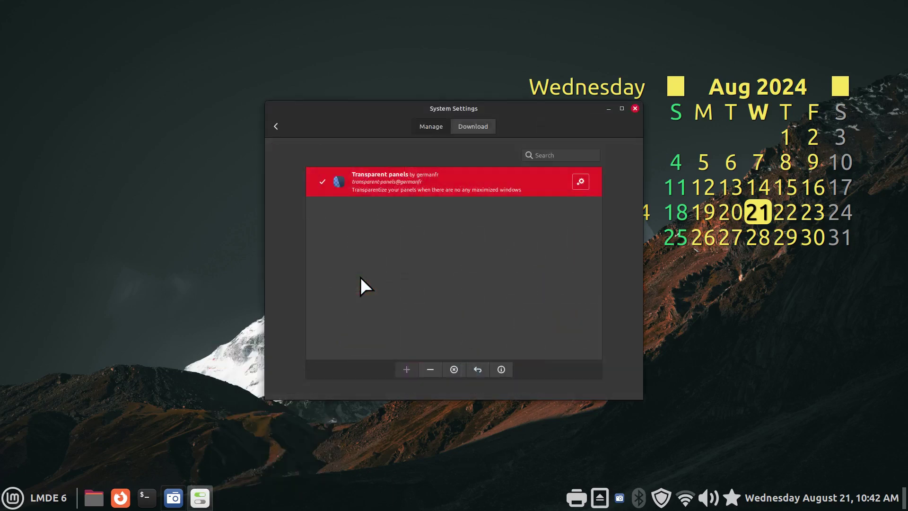
pyautogui.click(431, 370)
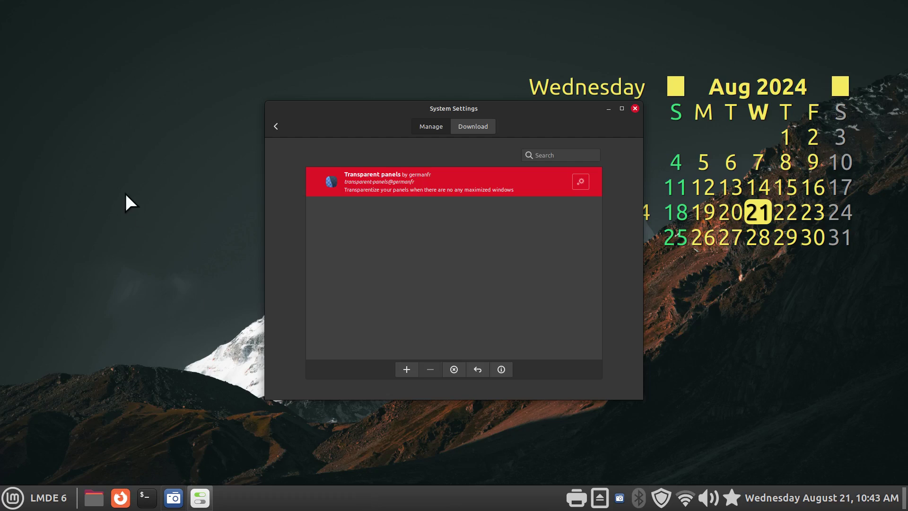
pyautogui.rightClick(124, 155)
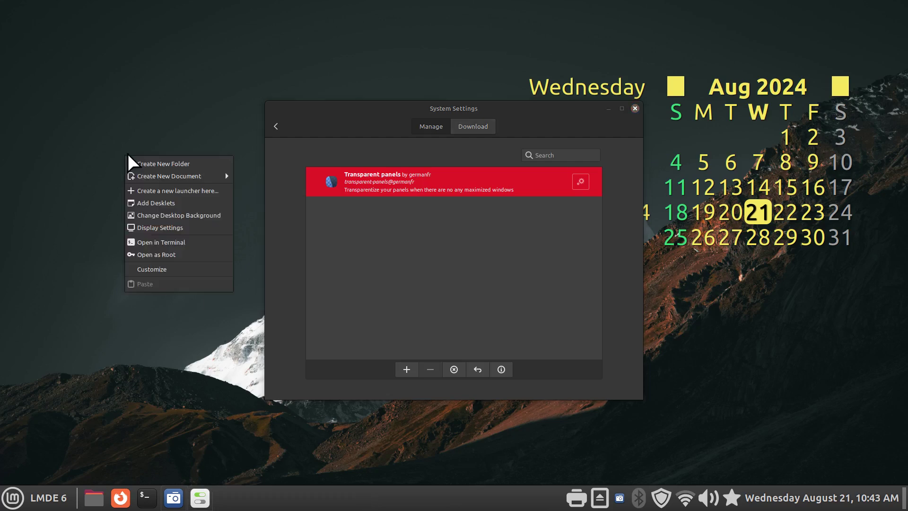
# Set the Morocco image from the Wilma collection as wallpaper and close Backgrounds.
pyautogui.click(180, 214)
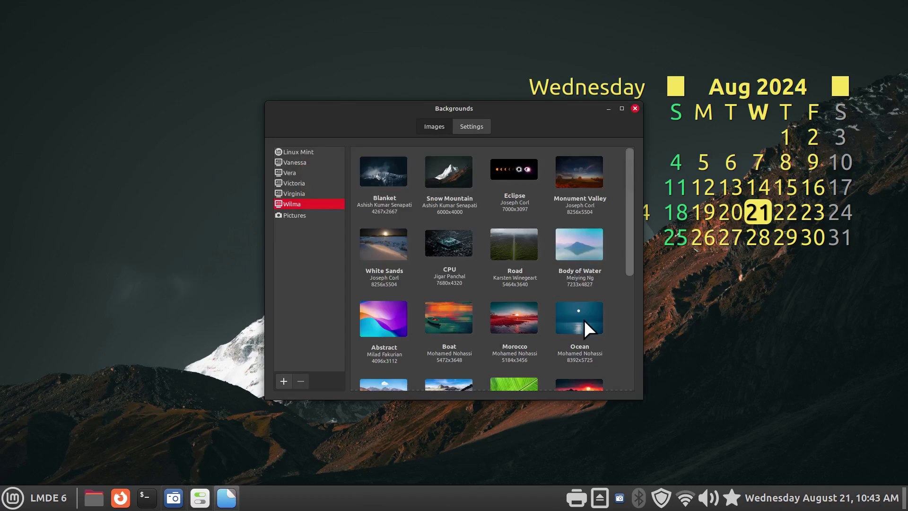
pyautogui.click(515, 308)
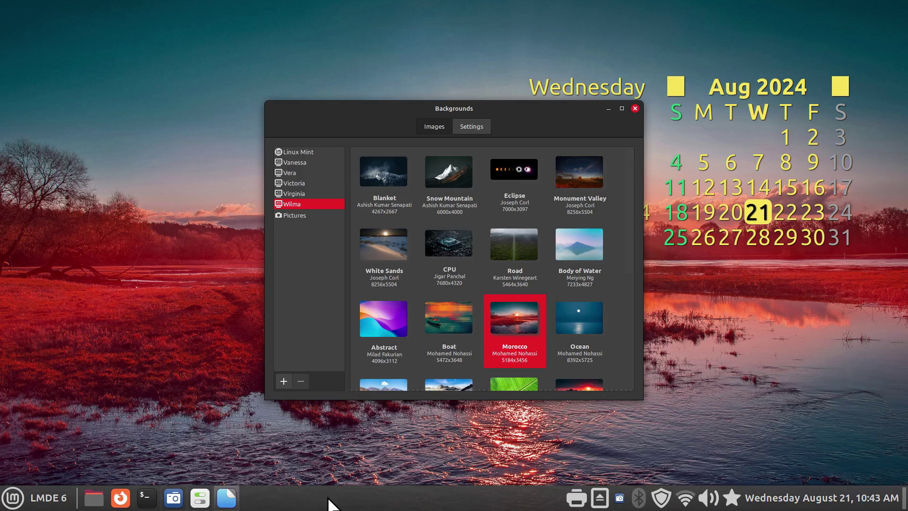
pyautogui.click(635, 108)
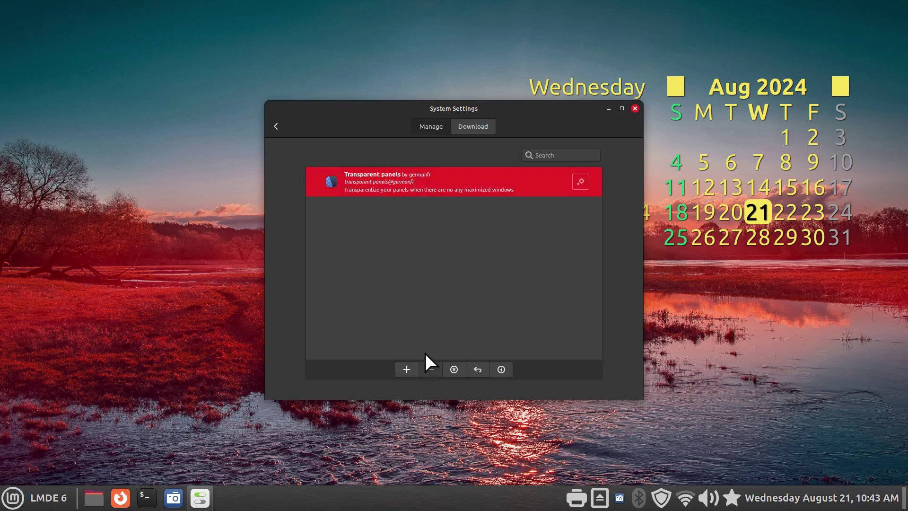
# Turn on Transparent panels, set its transparency type to Semi-transparent, and close its settings.
pyautogui.click(408, 369)
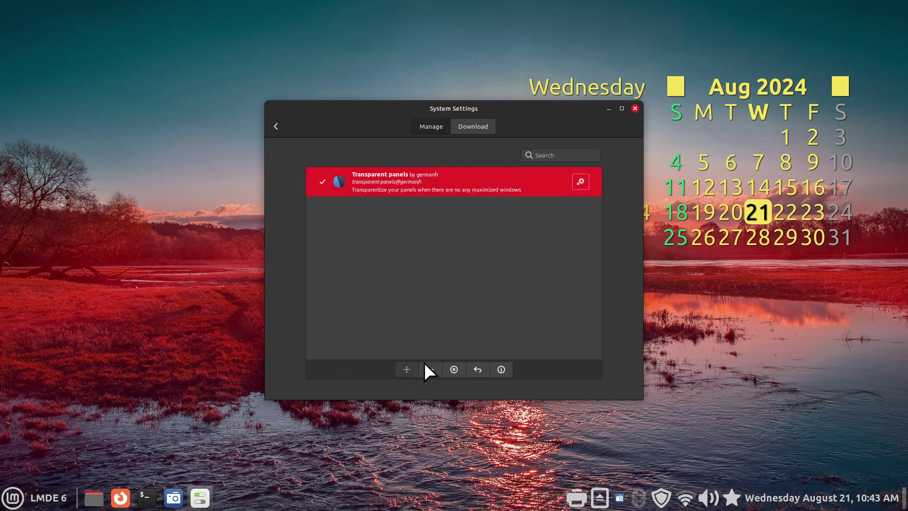
pyautogui.click(581, 181)
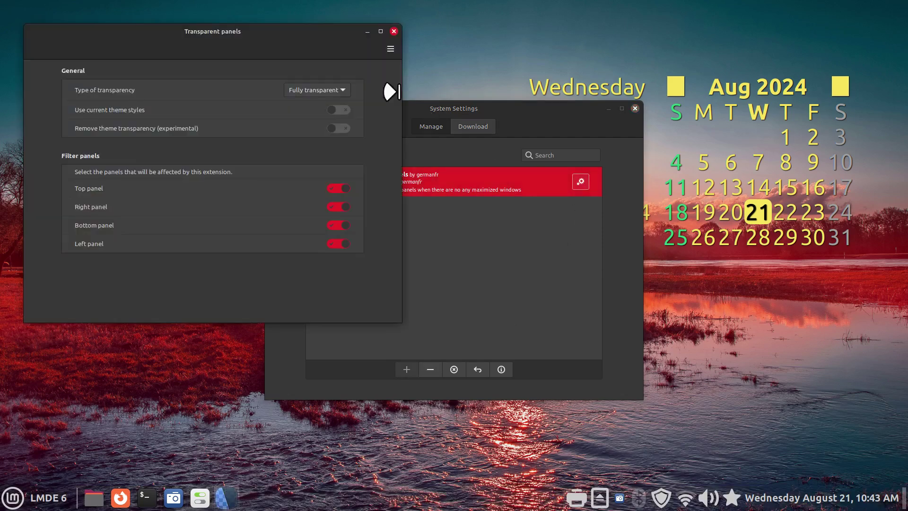
pyautogui.click(311, 88)
pyautogui.click(311, 78)
pyautogui.click(309, 89)
pyautogui.click(304, 120)
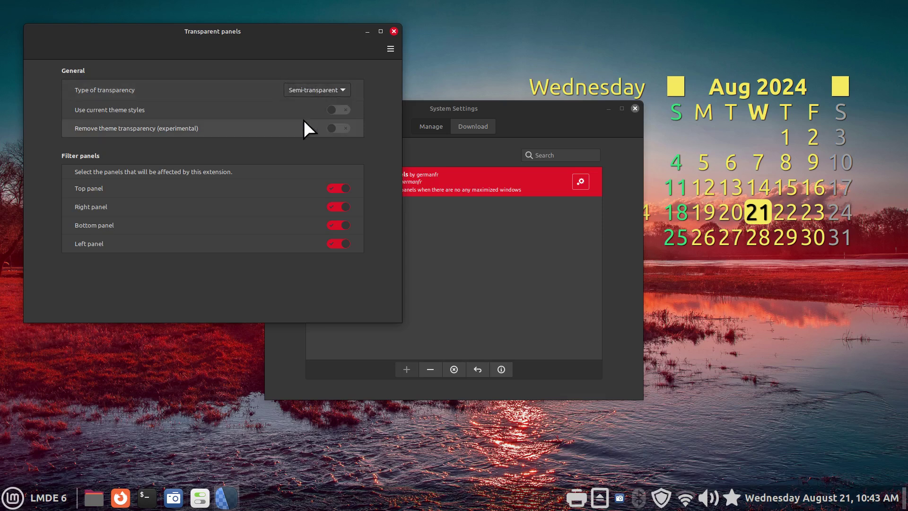
pyautogui.click(394, 31)
pyautogui.moveTo(531, 112); pyautogui.dragTo(403, 118)
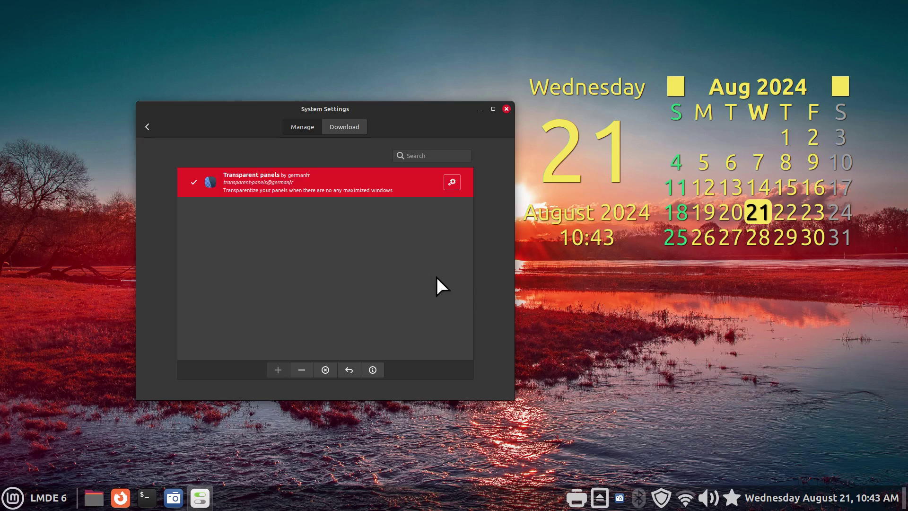
# Disable the Transparent panels extension.
pyautogui.click(301, 370)
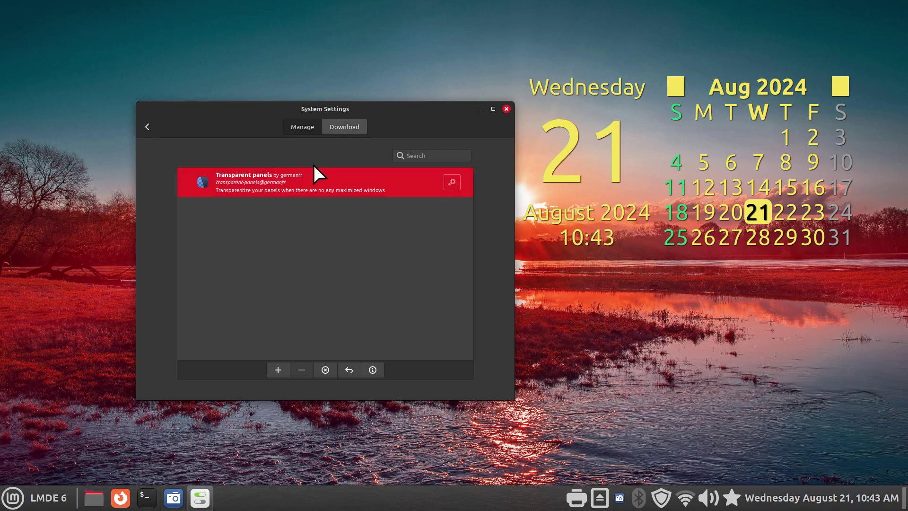
# Close the System Settings window.
pyautogui.click(506, 109)
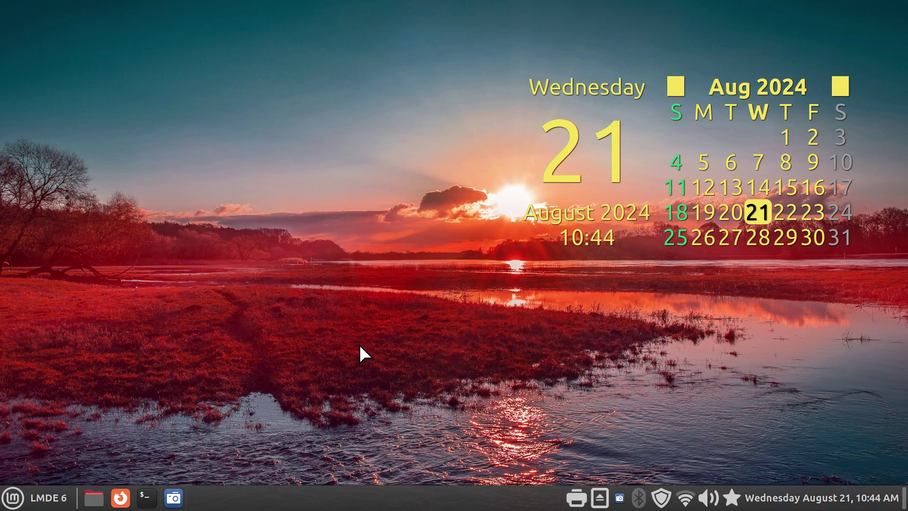
pyautogui.click(12, 497)
pyautogui.click(26, 451)
pyautogui.moveTo(447, 220); pyautogui.dragTo(375, 174)
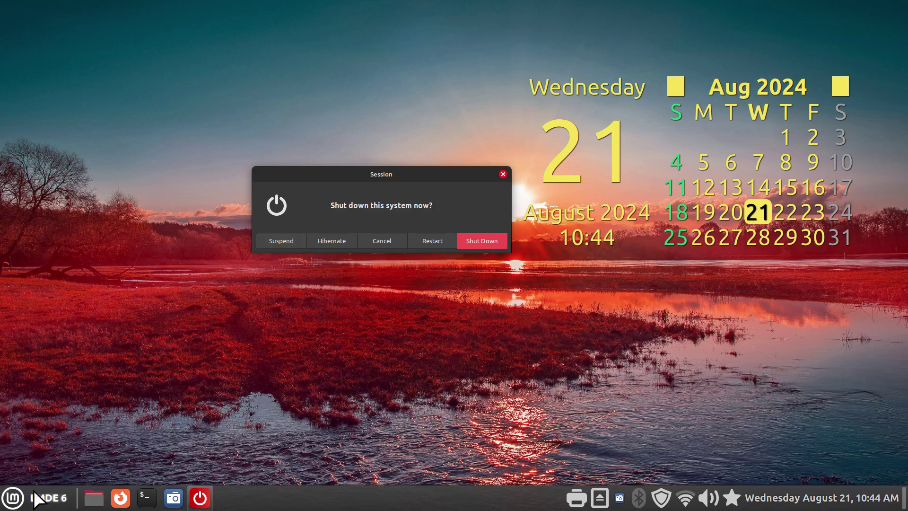
pyautogui.click(9, 504)
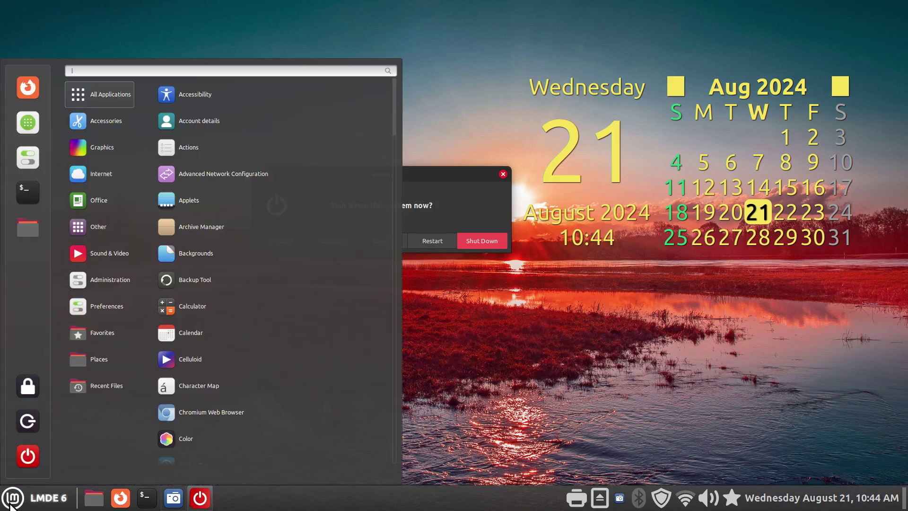
pyautogui.click(501, 383)
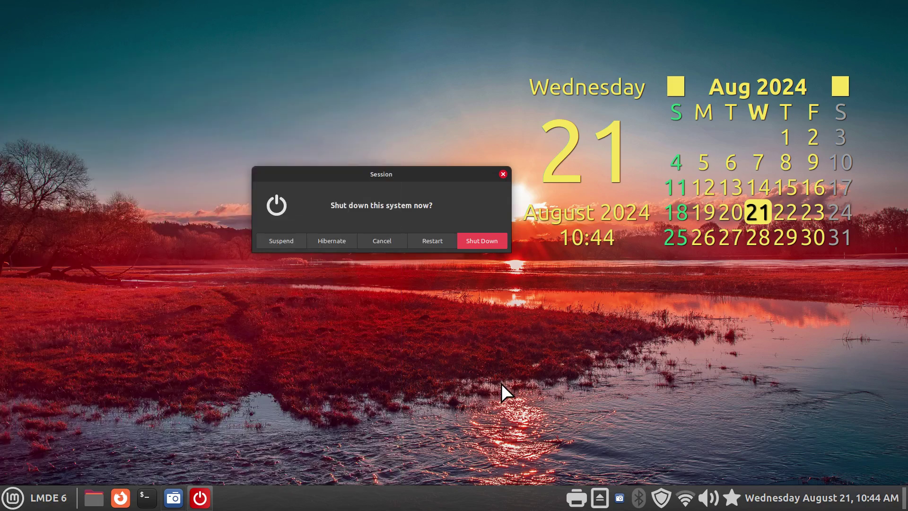
pyautogui.click(503, 174)
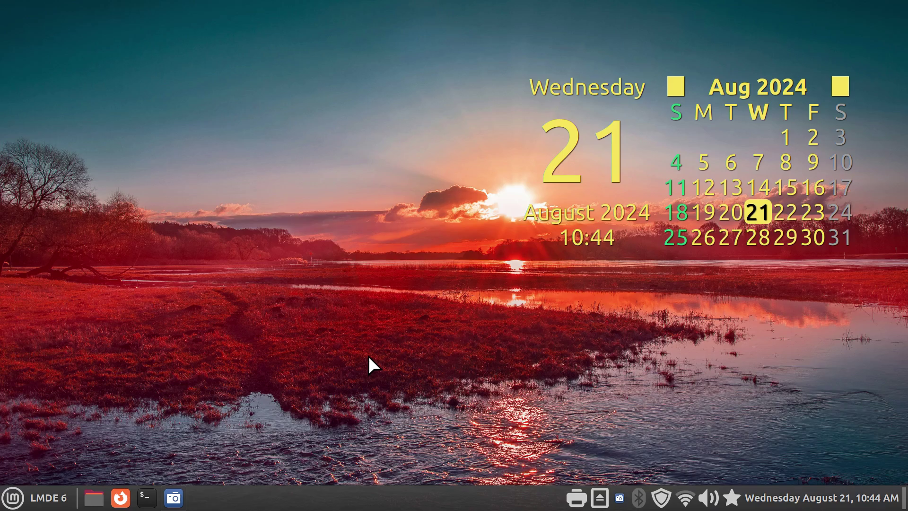
# Restart Cinnamon by running the r command from the Alt+F2 run prompt.
pyautogui.hotkey('alt', 'F2')
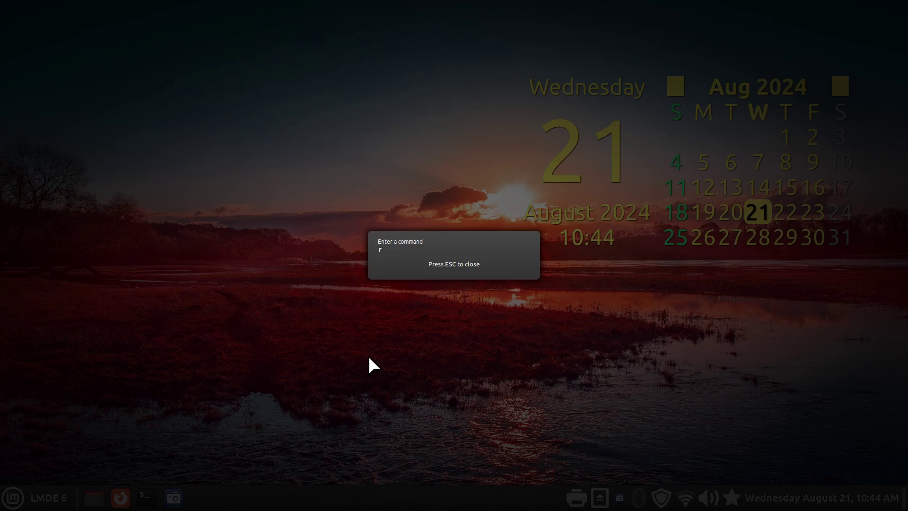
pyautogui.press('Return')
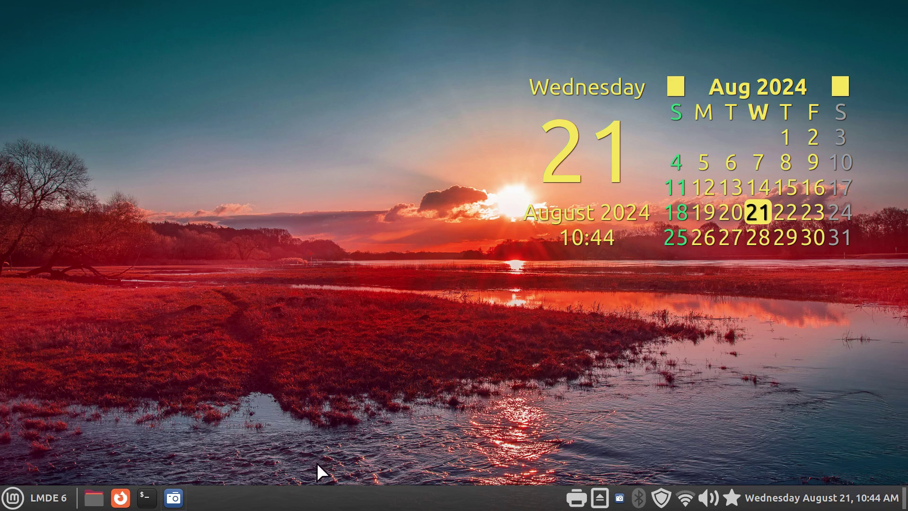
# Restart Cinnamon using Troubleshoot > Restart Cinnamon in the panel's menu.
pyautogui.rightClick(334, 501)
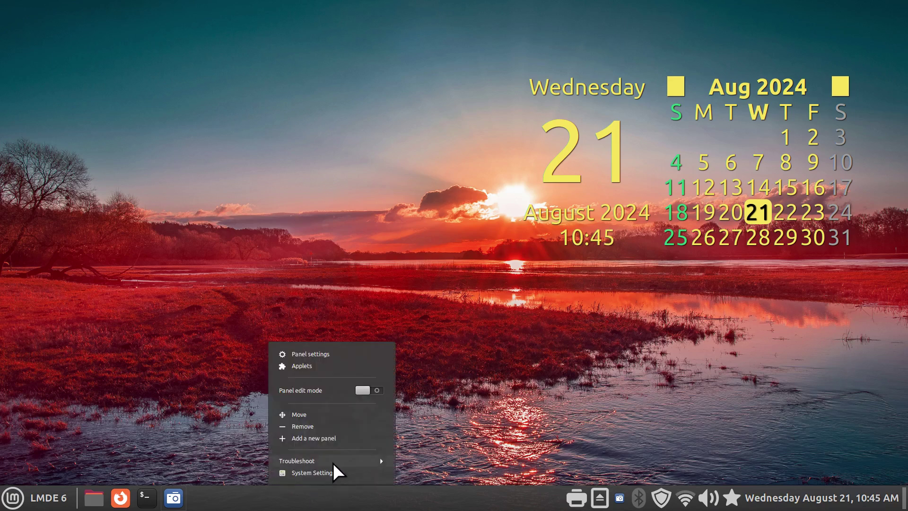
pyautogui.click(333, 462)
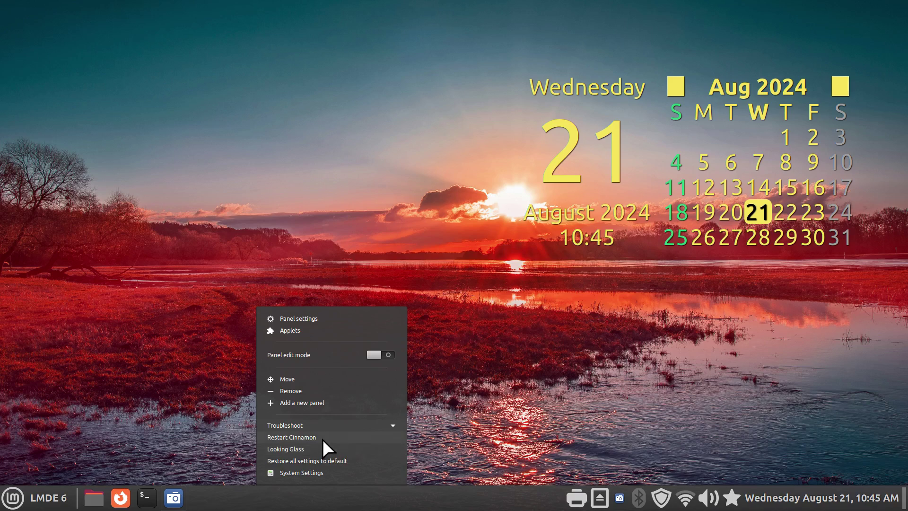
pyautogui.click(323, 438)
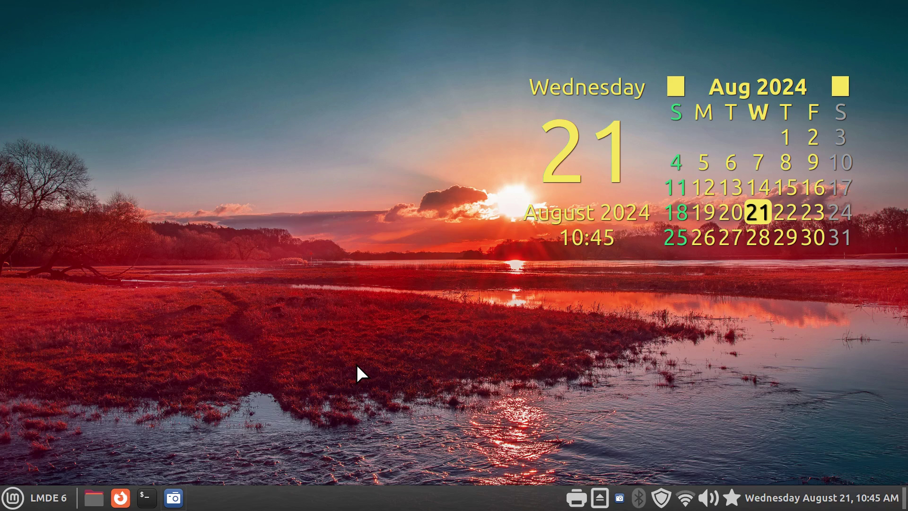
# Open System Settings from the panel menu and view its General page.
pyautogui.rightClick(356, 505)
pyautogui.click(350, 472)
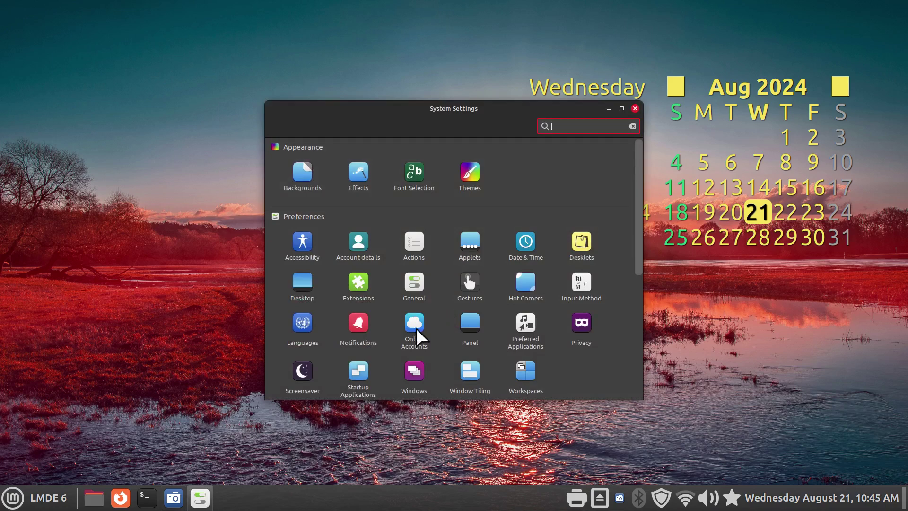
pyautogui.click(416, 286)
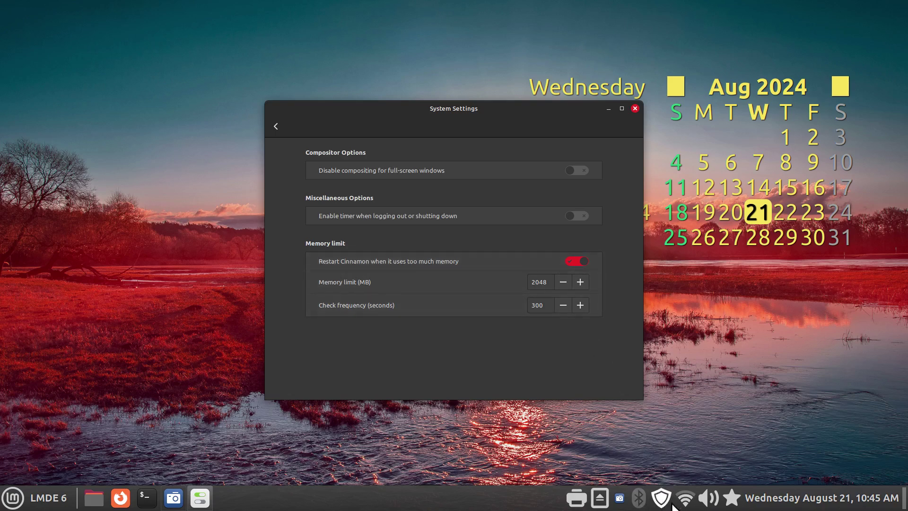
pyautogui.moveTo(661, 495)
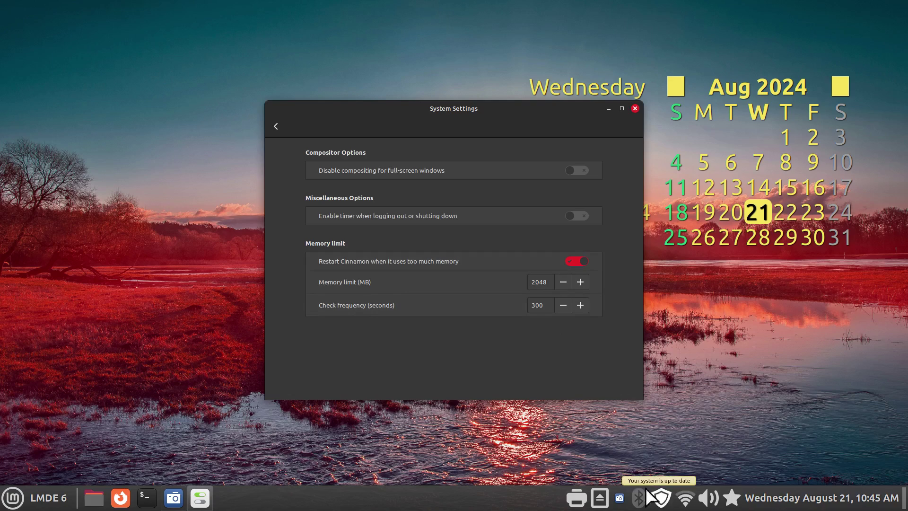
pyautogui.moveTo(750, 497)
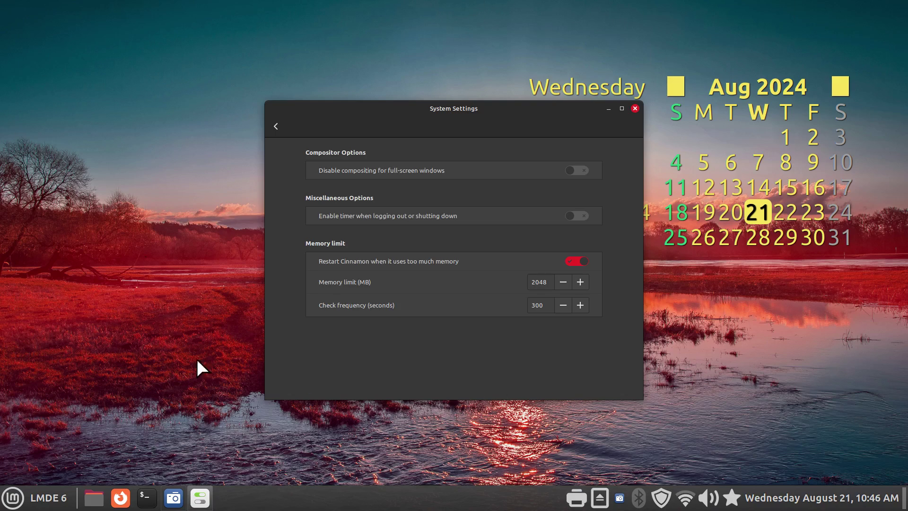
# Close System Settings, then restart Cinnamon by running r from the Alt+F2 prompt.
pyautogui.click(635, 109)
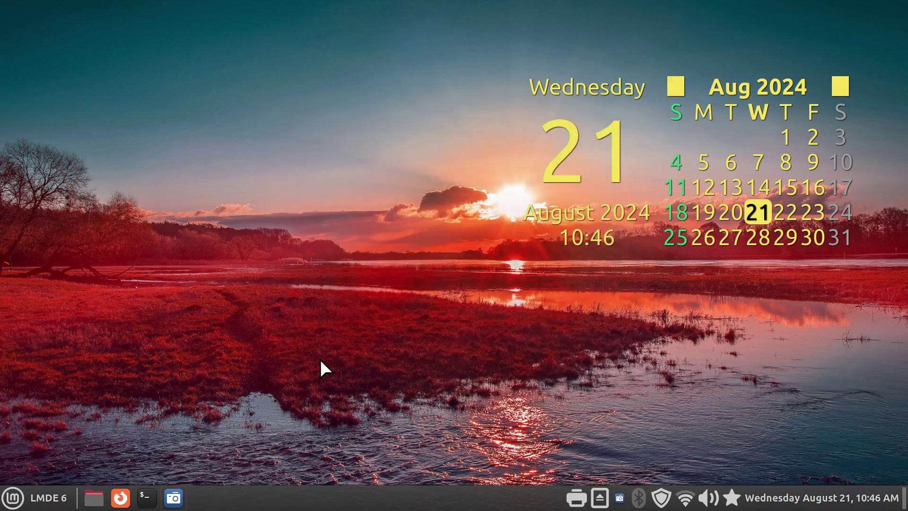
pyautogui.hotkey('alt', 'F2')
pyautogui.write('r')
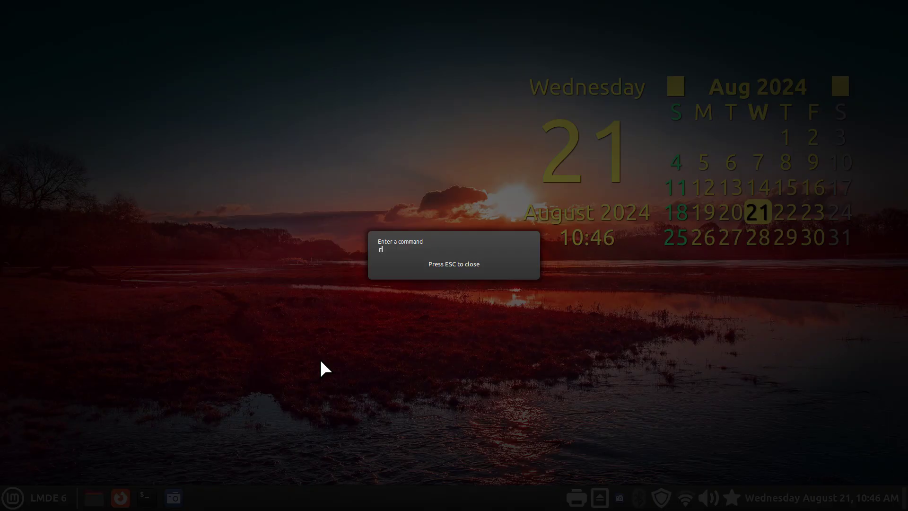
pyautogui.press('Return')
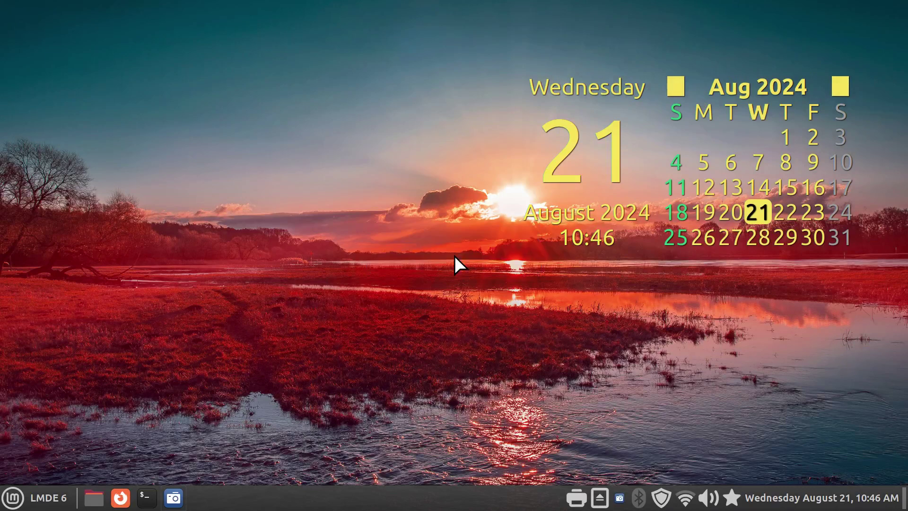